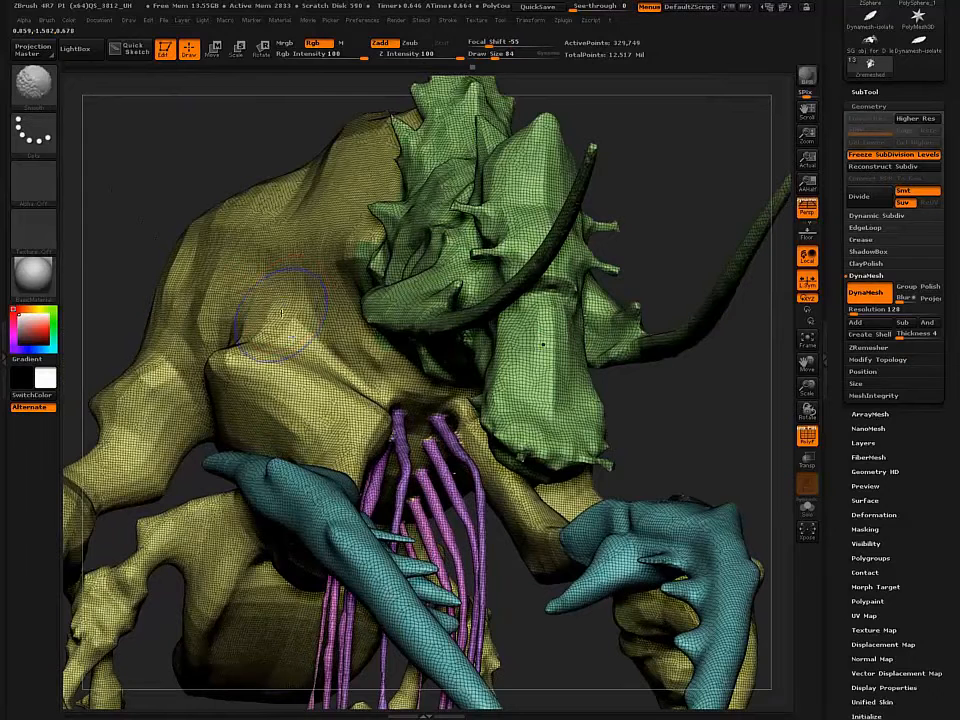
Smooth the faceted top plate of the creature's head and turn off the polygroup wireframe display.
shift+drag(540, 345, 541, 398)
shift+drag(532, 178, 544, 188)
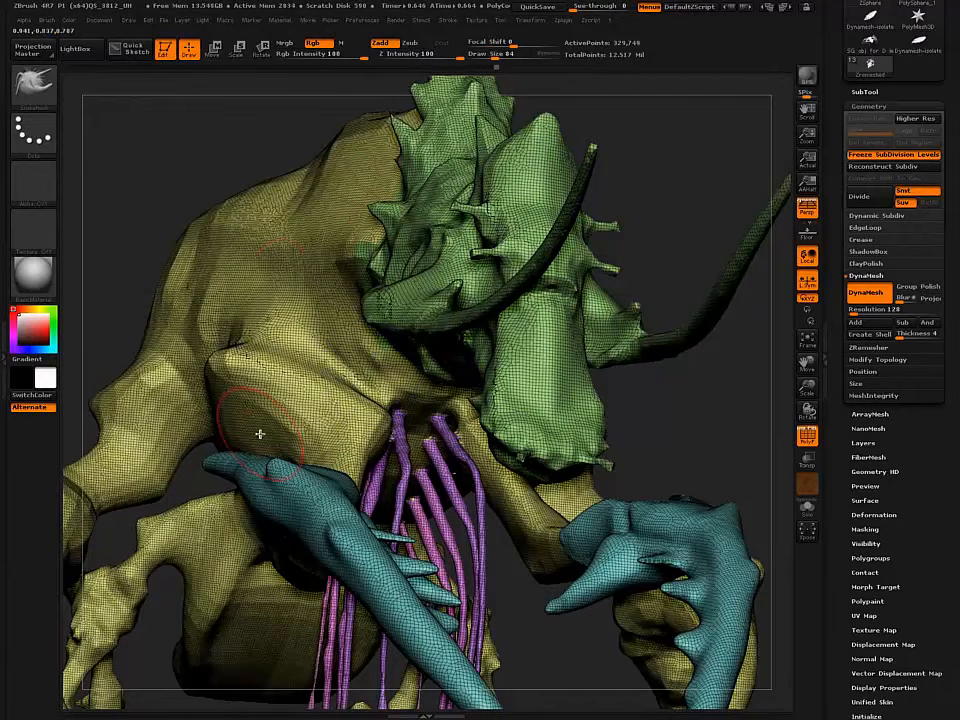
key(shift+f)
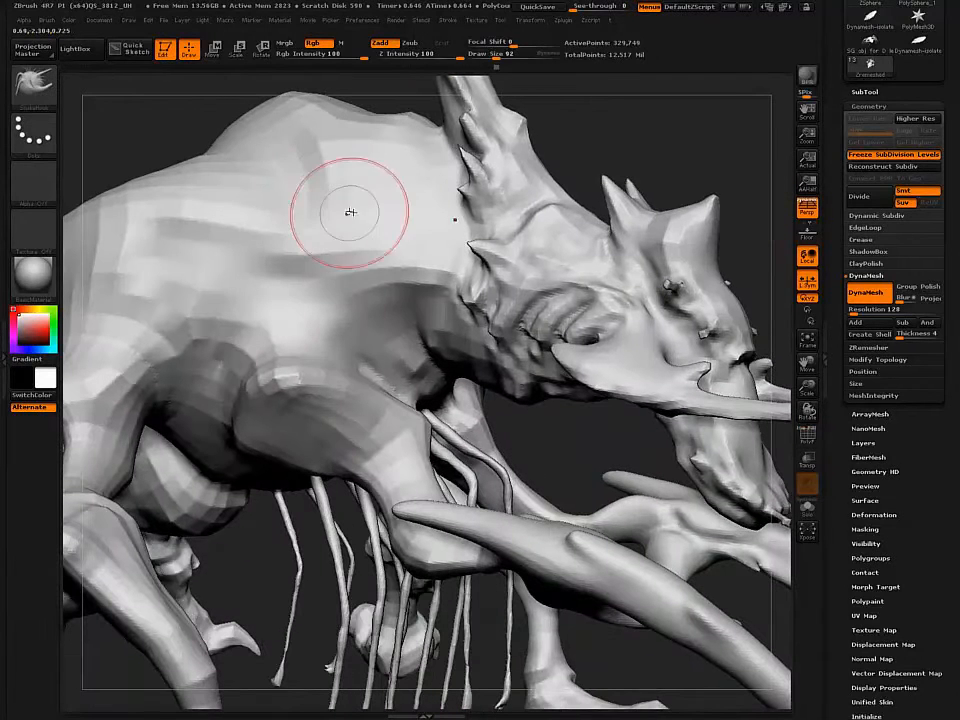
Smooth the faceted surfaces of the creature's back, flank and hip.
key(shift)
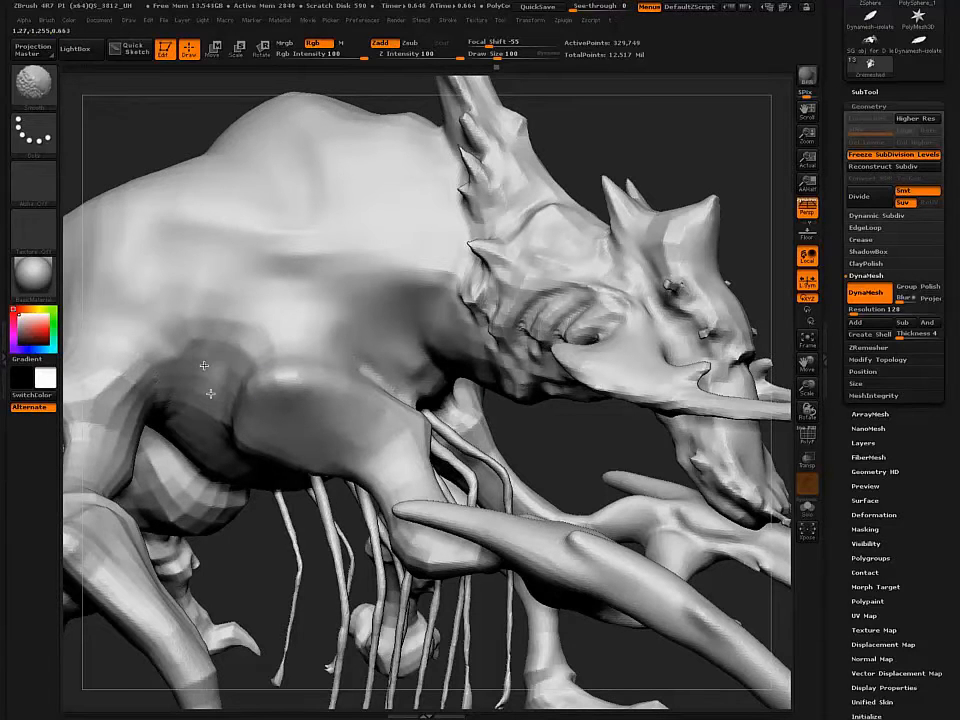
mouse_move(253, 394)
right_down()
mouse_move(170, 425)
mouse_move(257, 373)
right_up()
mouse_move(268, 386)
shift+mouse_down()
mouse_move(258, 322)
mouse_move(272, 328)
mouse_move(212, 267)
shift+mouse_up()
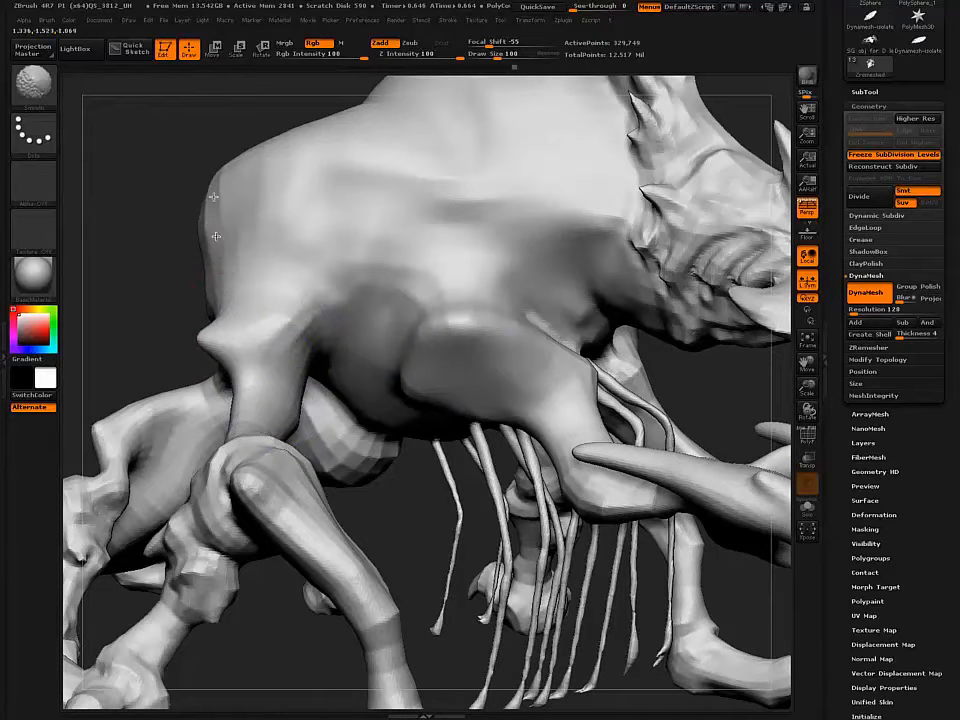
mouse_move(285, 380)
shift+mouse_down()
mouse_move(328, 296)
mouse_move(311, 317)
shift+mouse_up()
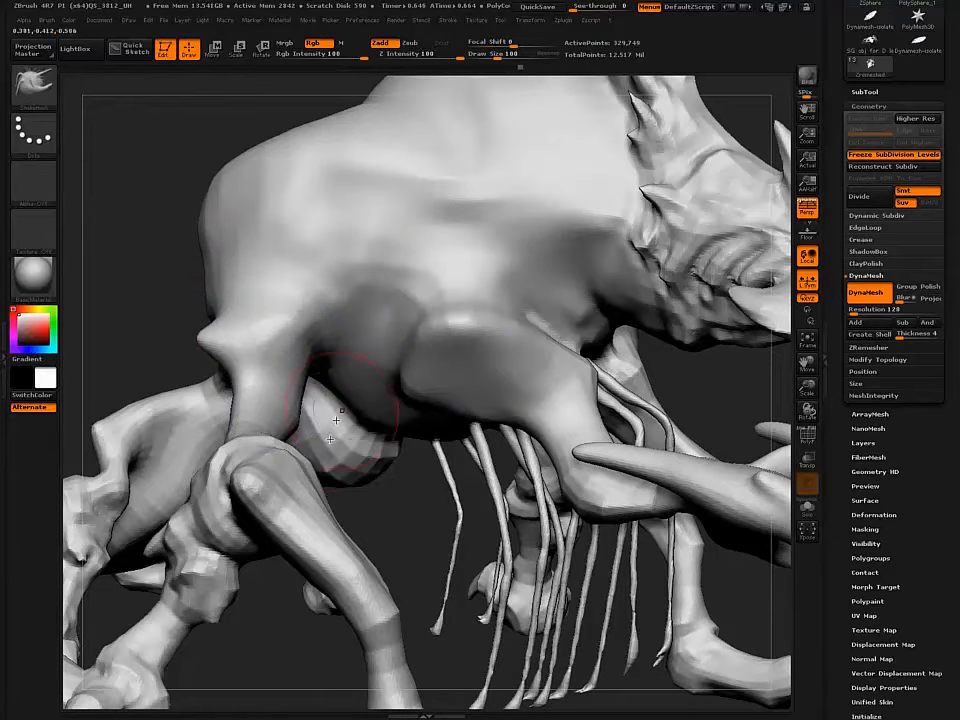
Smooth the creature's underside around the belly bulge and the leg sockets.
mouse_move(317, 407)
right_down()
mouse_move(298, 352)
mouse_move(326, 276)
right_up()
shift+drag(267, 516, 219, 550)
mouse_move(260, 457)
shift+mouse_down()
mouse_move(375, 409)
mouse_move(437, 484)
shift+mouse_up()
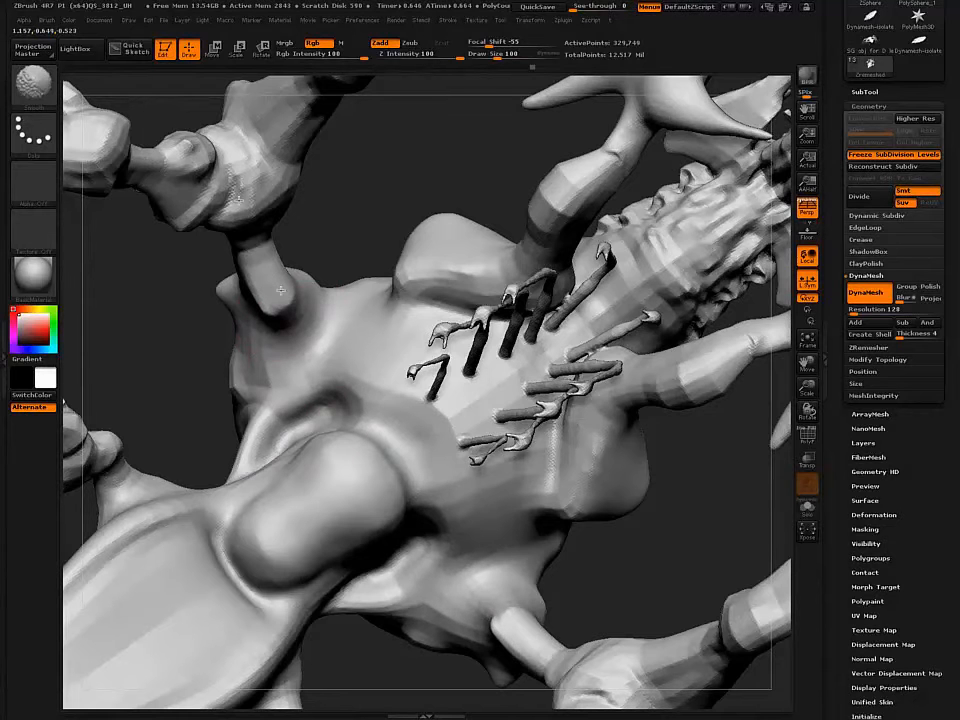
Smooth the faceted upper leg, its knee joint and the lower segments leading to the claws.
mouse_move(214, 171)
right_down()
mouse_move(262, 300)
mouse_move(246, 418)
mouse_move(180, 257)
right_up()
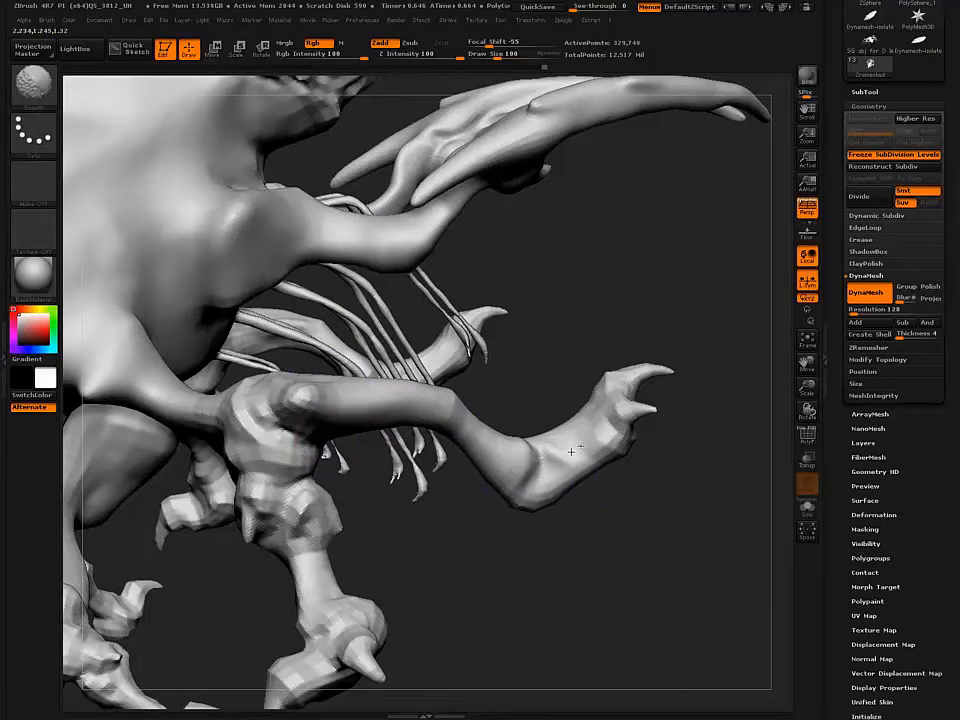
alt+drag(232, 470, 300, 402)
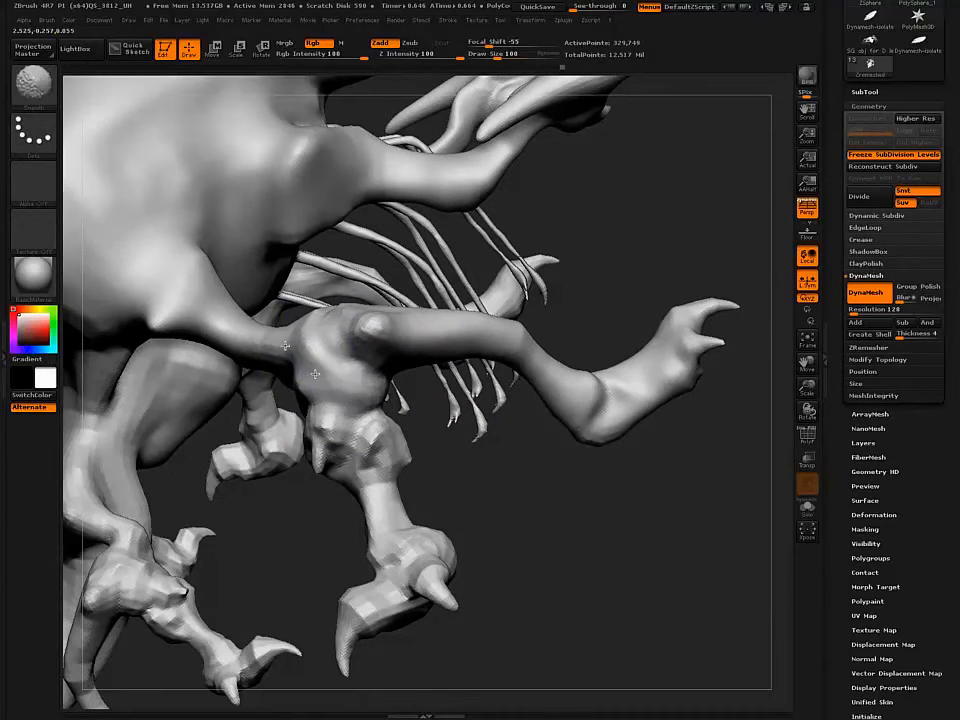
mouse_move(398, 530)
shift+mouse_down()
mouse_move(392, 595)
mouse_move(385, 570)
shift+mouse_up()
mouse_move(540, 480)
mouse_down()
mouse_move(321, 435)
mouse_move(311, 414)
mouse_move(306, 548)
mouse_up()
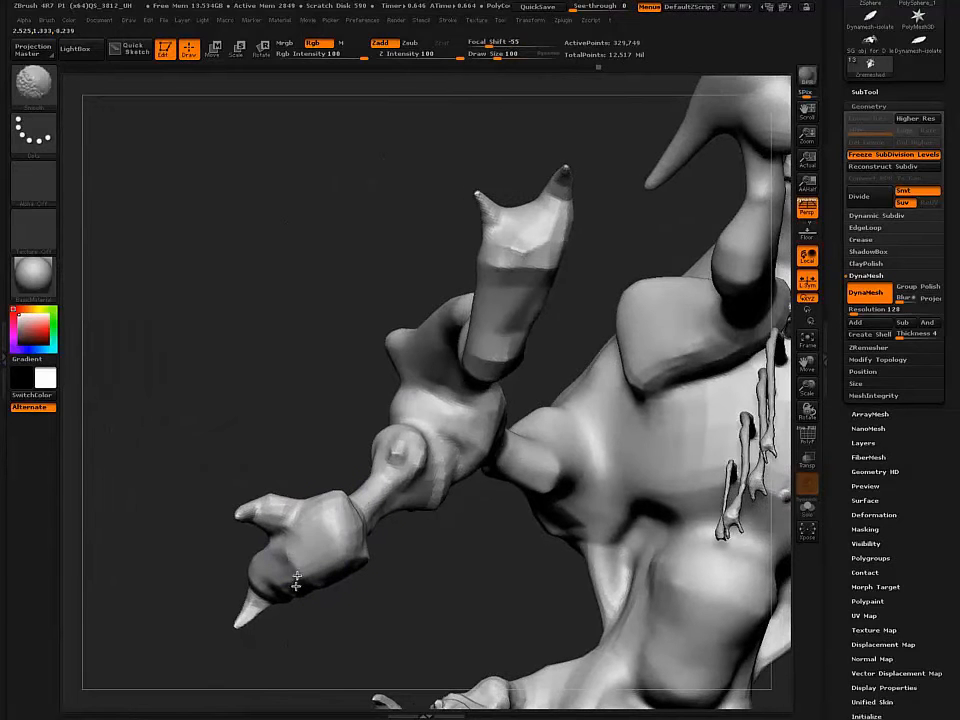
Smooth the leg's clawed foot, middle joint and forked pincer.
mouse_move(279, 493)
mouse_down()
mouse_move(266, 474)
mouse_move(355, 517)
mouse_up()
key(shift)
shift+drag(436, 514, 473, 509)
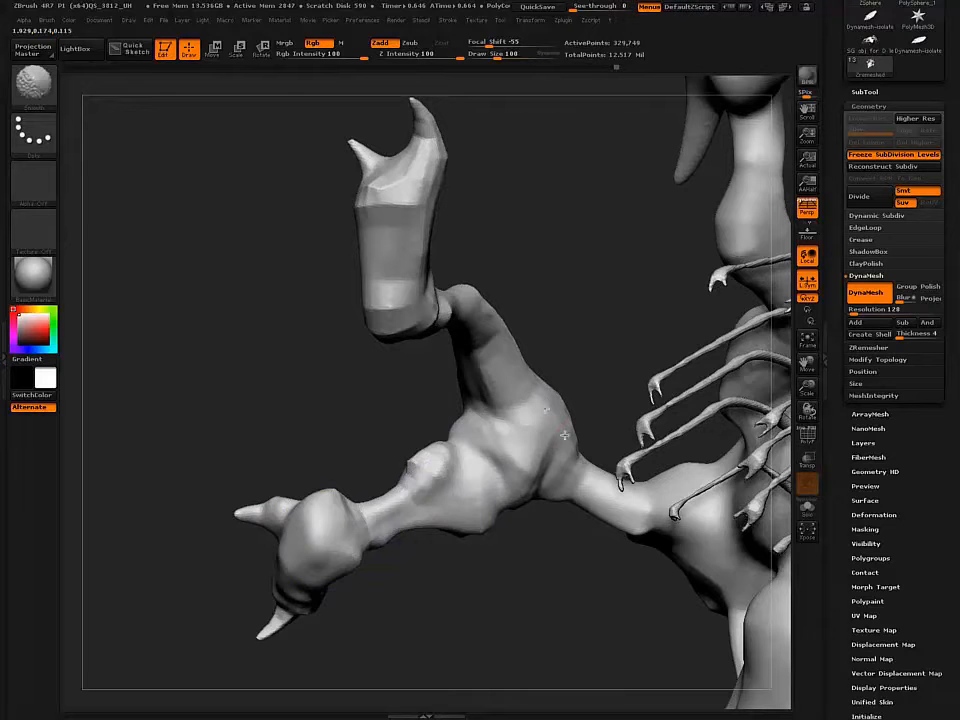
mouse_move(446, 378)
mouse_down()
mouse_move(478, 388)
mouse_move(455, 372)
mouse_up()
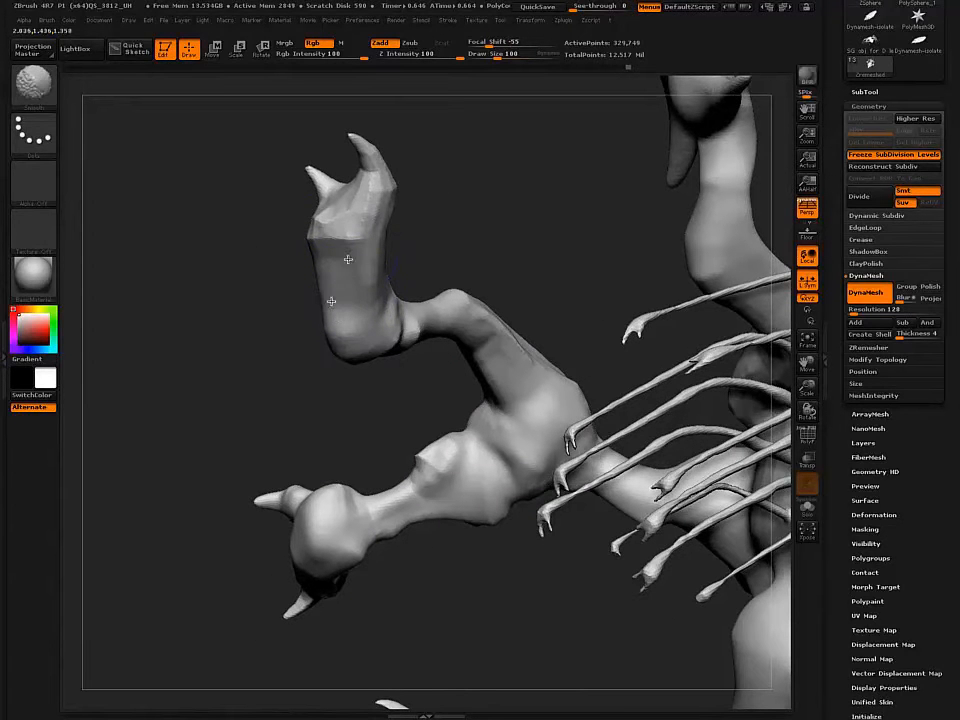
shift+drag(382, 203, 375, 183)
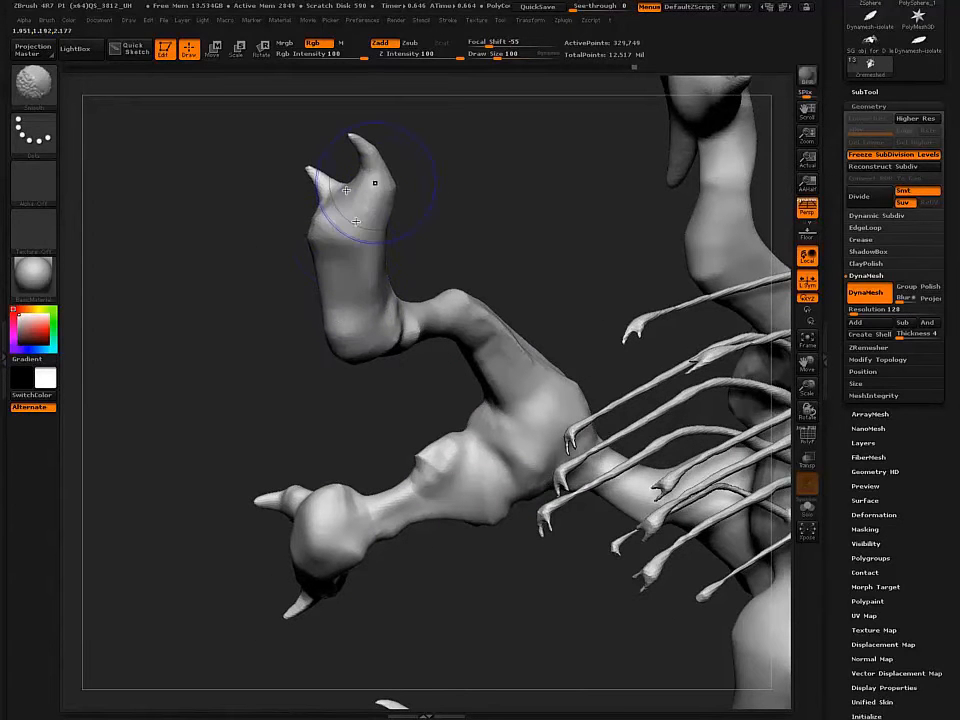
Smooth the rear legs and the joints where they meet the body.
mouse_move(298, 248)
mouse_down()
mouse_move(306, 300)
mouse_move(291, 332)
mouse_move(332, 313)
mouse_move(317, 446)
mouse_move(398, 330)
mouse_move(507, 320)
mouse_up()
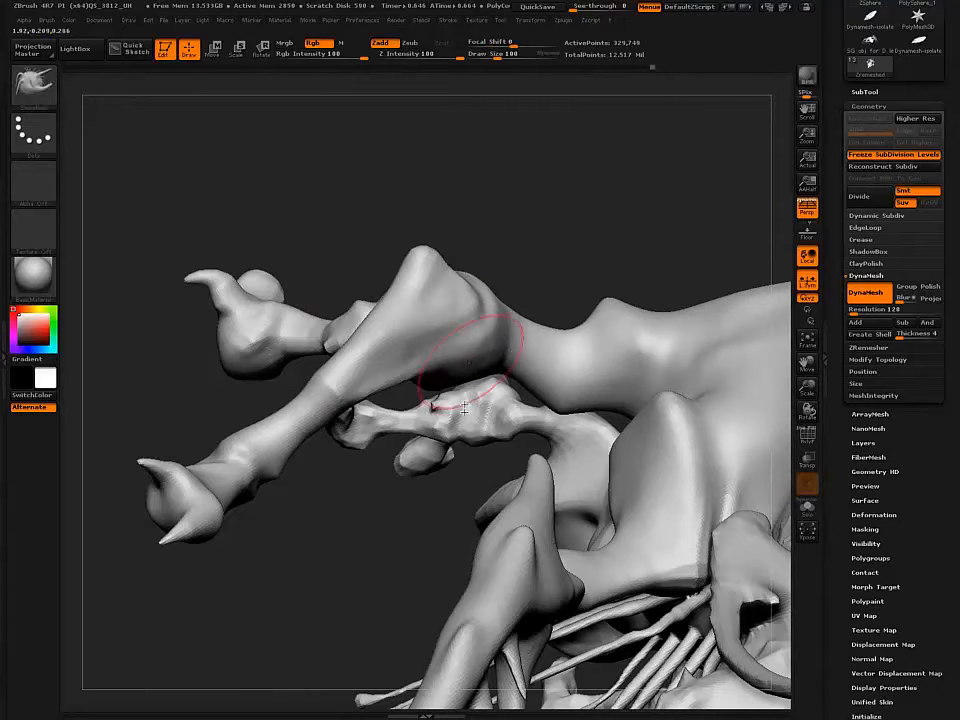
shift+drag(472, 408, 463, 369)
mouse_move(362, 264)
mouse_down()
mouse_move(375, 317)
mouse_move(331, 289)
mouse_move(447, 346)
mouse_up()
mouse_move(394, 418)
shift+mouse_down()
mouse_move(369, 417)
mouse_move(361, 428)
mouse_move(388, 405)
shift+mouse_up()
drag(561, 377, 420, 484)
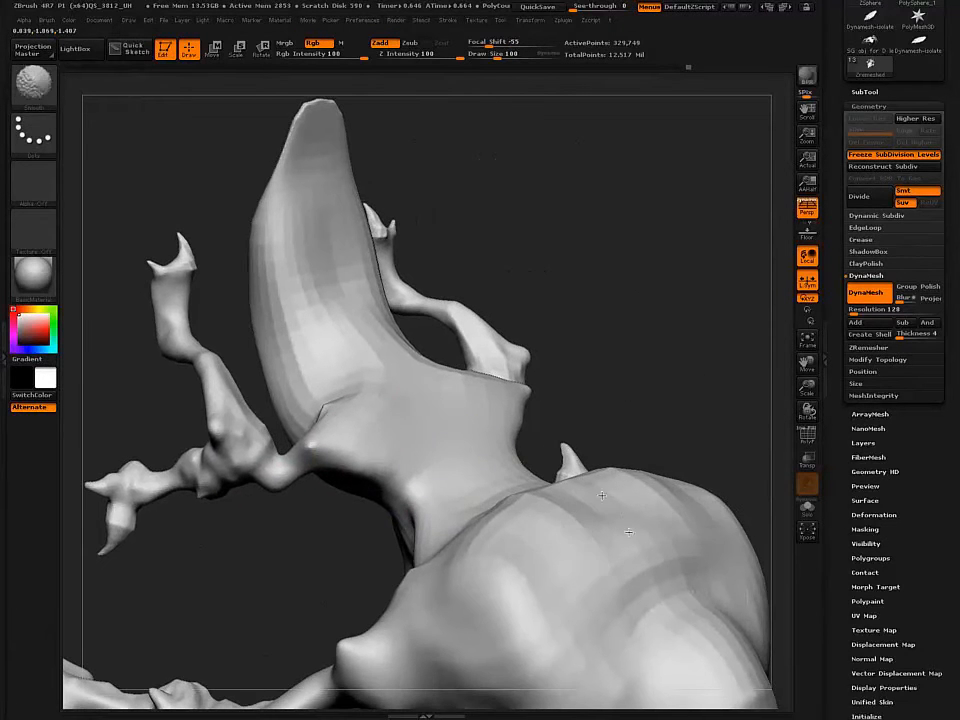
Smooth the banded surfaces of the domed back and the tail.
mouse_move(340, 705)
alt+mouse_down()
mouse_move(330, 704)
mouse_move(446, 480)
mouse_move(265, 324)
alt+mouse_up()
mouse_move(354, 407)
mouse_down()
mouse_move(392, 452)
mouse_move(437, 611)
mouse_move(439, 488)
mouse_up()
key(shift)
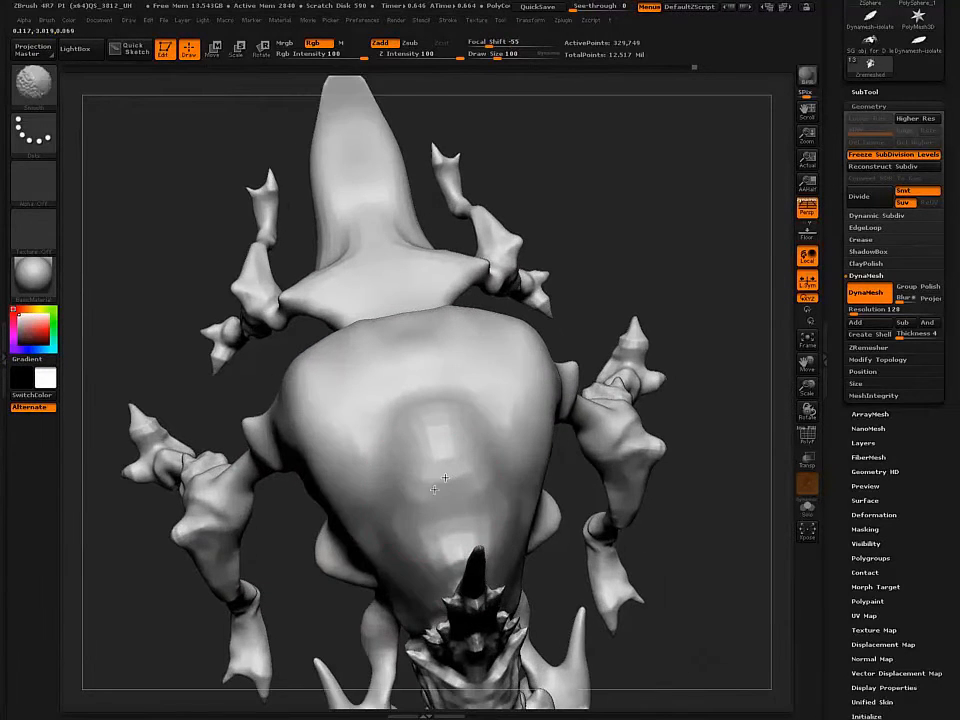
shift+drag(396, 366, 359, 199)
Smooth the top plate of the head between the small side spikes.
right_drag(298, 353, 324, 245)
alt+right_drag(405, 434, 255, 243)
right_drag(403, 392, 310, 375)
mouse_move(426, 433)
alt+right_down()
mouse_move(404, 390)
mouse_move(401, 434)
alt+right_up()
key(shift)
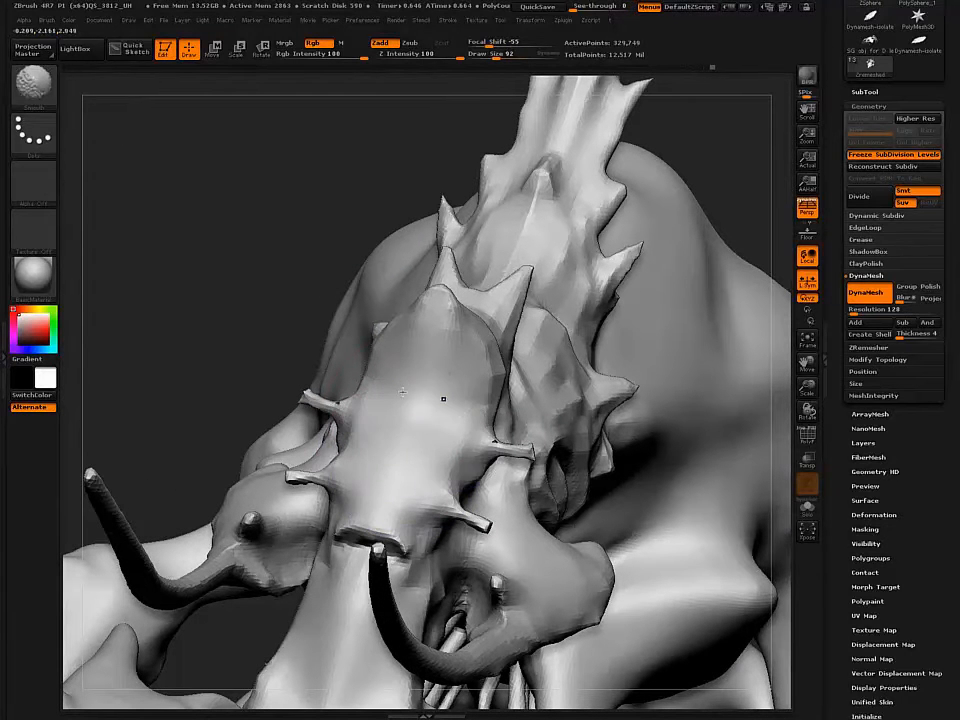
Expand the Modify Topology options and smooth the small upper side spike on the edge of the head plate.
mouse_move(317, 418)
right_down()
mouse_move(328, 447)
mouse_move(326, 430)
right_up()
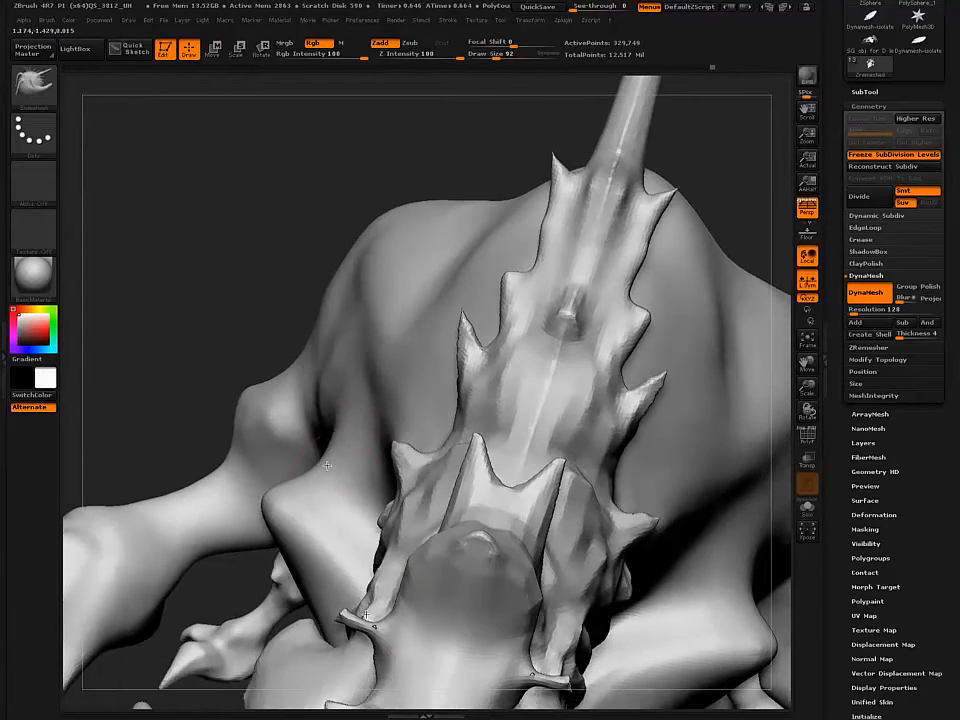
alt+right_drag(381, 620, 351, 528)
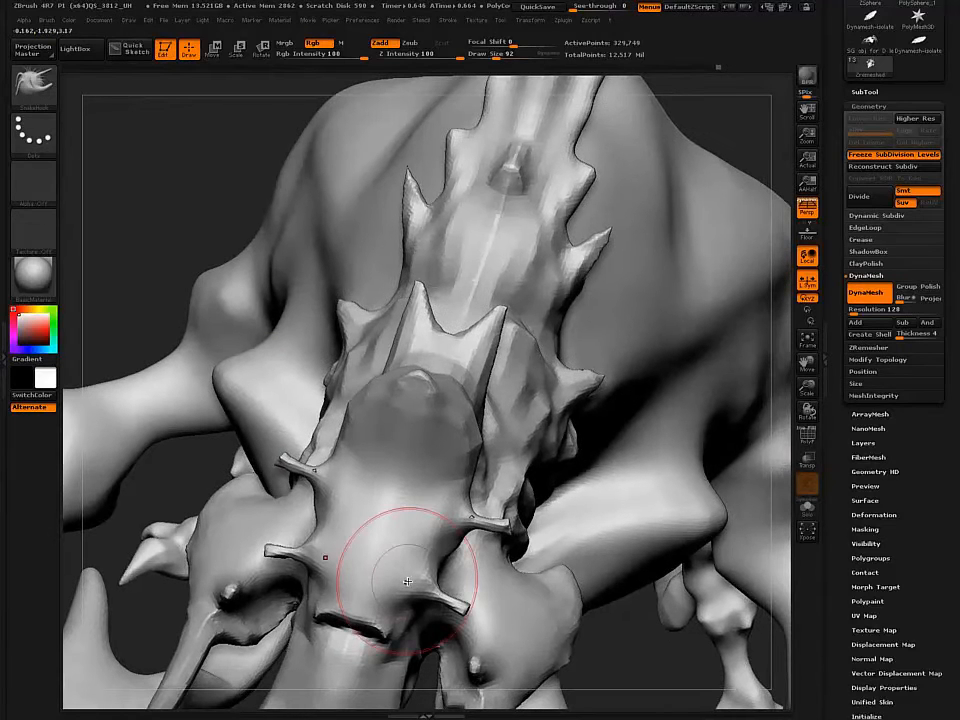
click(857, 361)
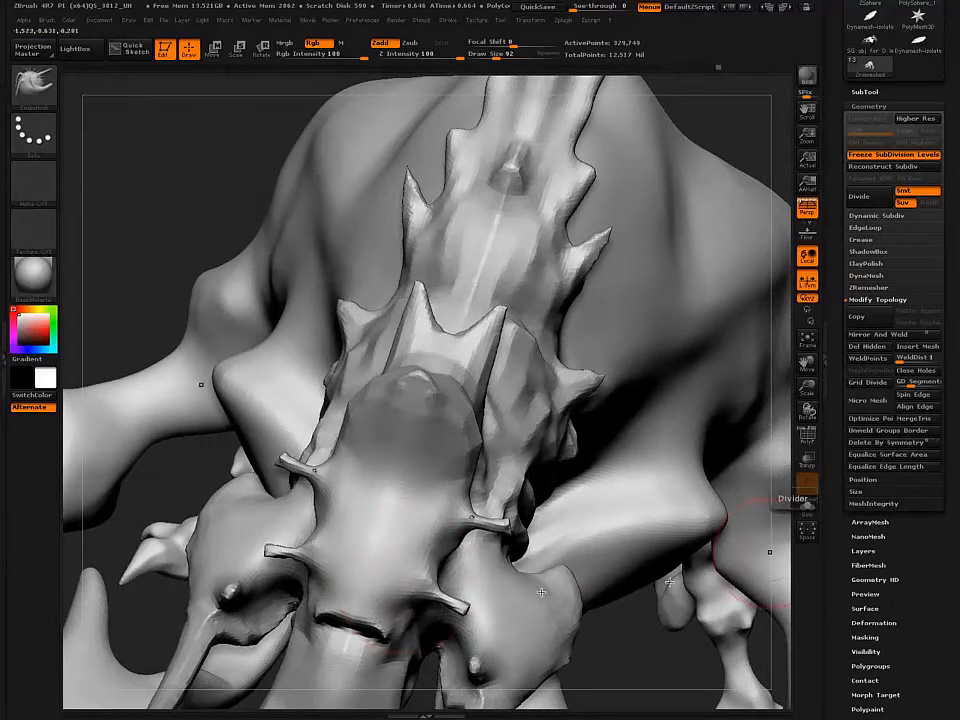
mouse_move(326, 510)
ctrl+right_down()
mouse_move(384, 559)
mouse_move(376, 604)
ctrl+right_up()
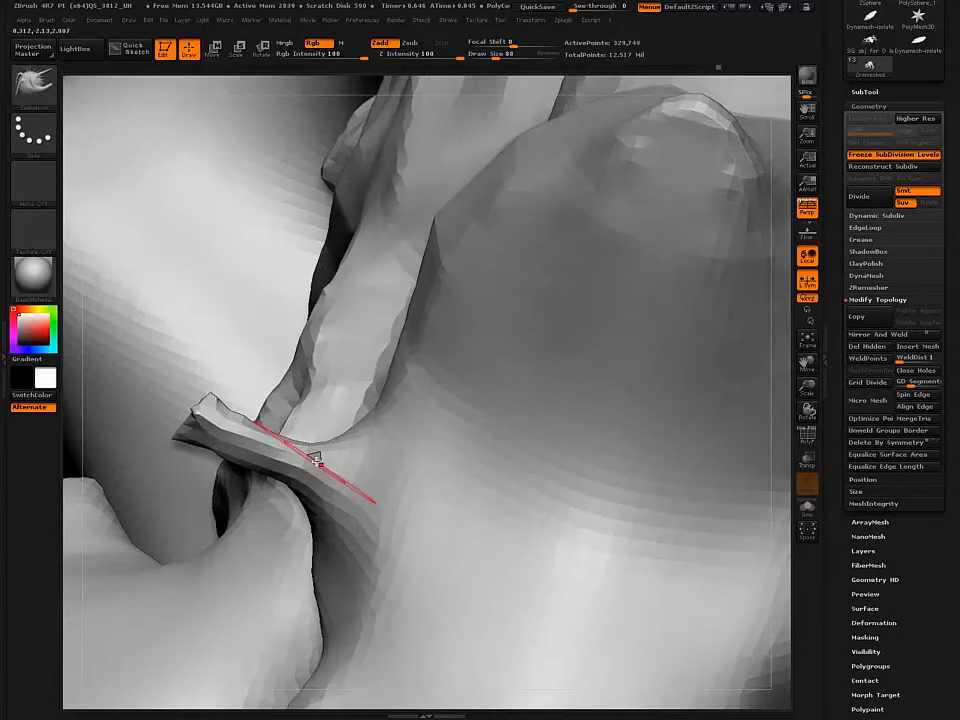
key(shift)
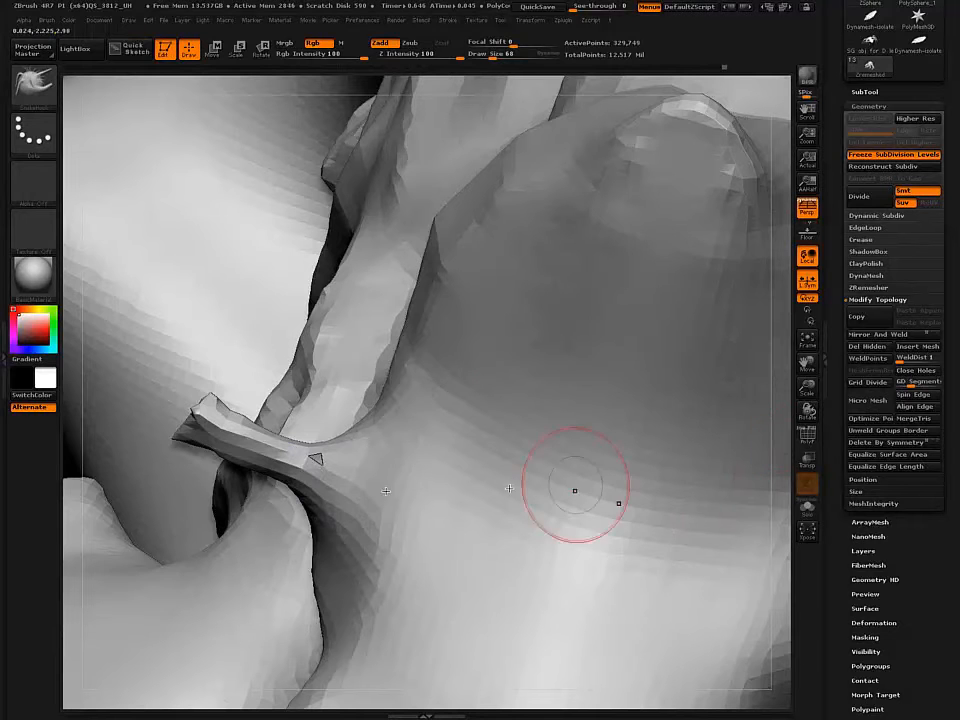
right_drag(318, 463, 342, 511)
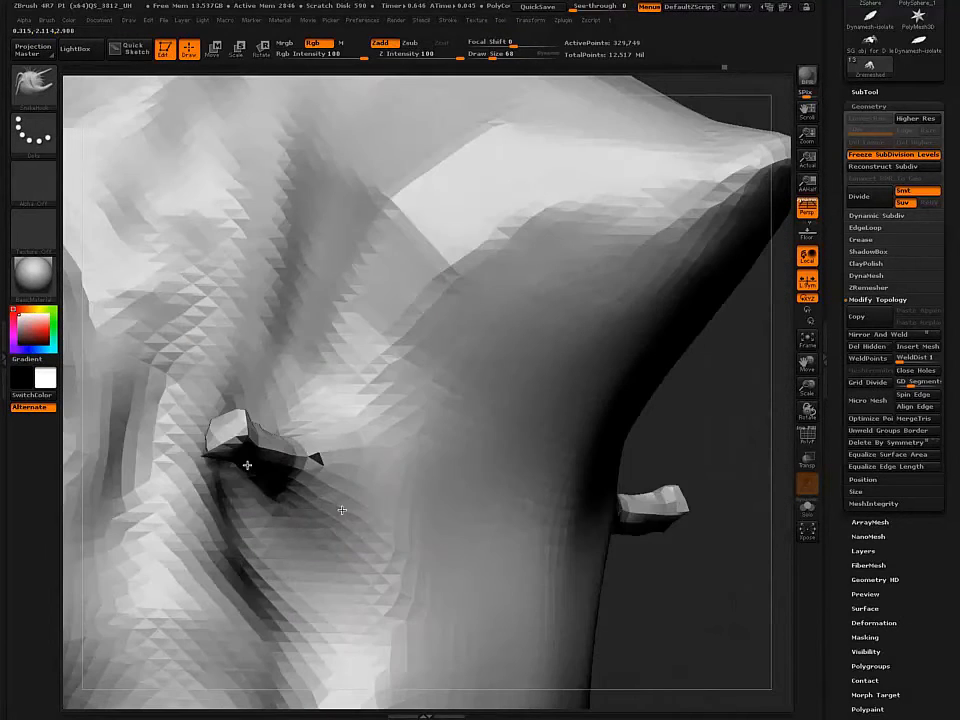
right_drag(234, 442, 231, 439)
mouse_move(225, 425)
shift+mouse_down()
mouse_move(238, 438)
mouse_move(221, 428)
shift+mouse_up()
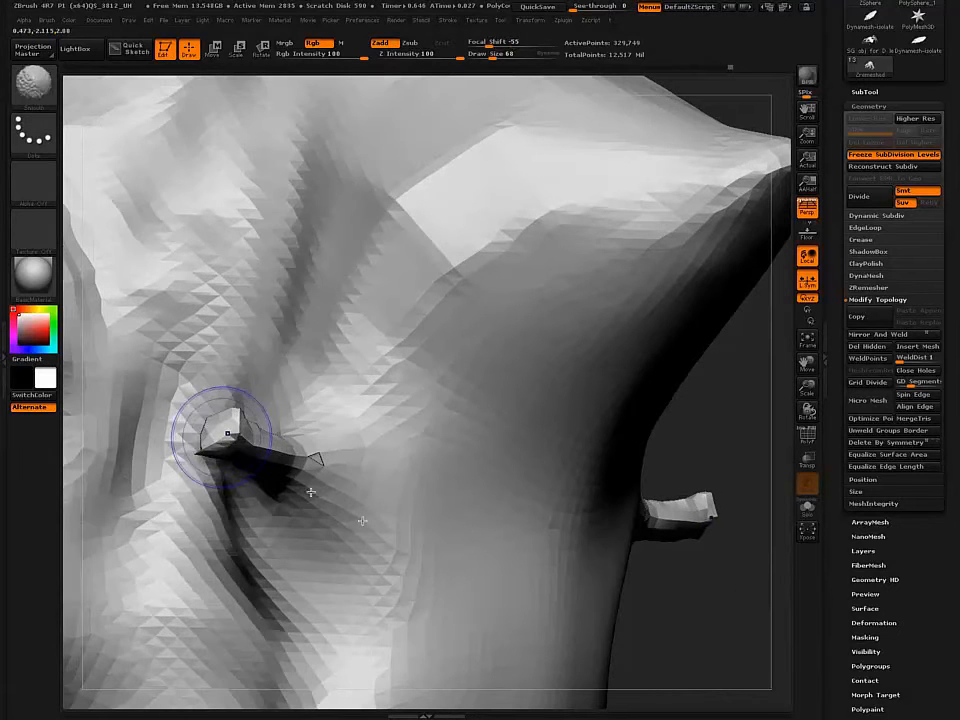
Smooth the side of the head beside the crest and the rounded top of the head plate.
ctrl+right_drag(330, 450, 208, 217)
right_drag(349, 429, 330, 412)
mouse_move(291, 298)
shift+mouse_down()
mouse_move(363, 209)
mouse_move(308, 147)
shift+mouse_up()
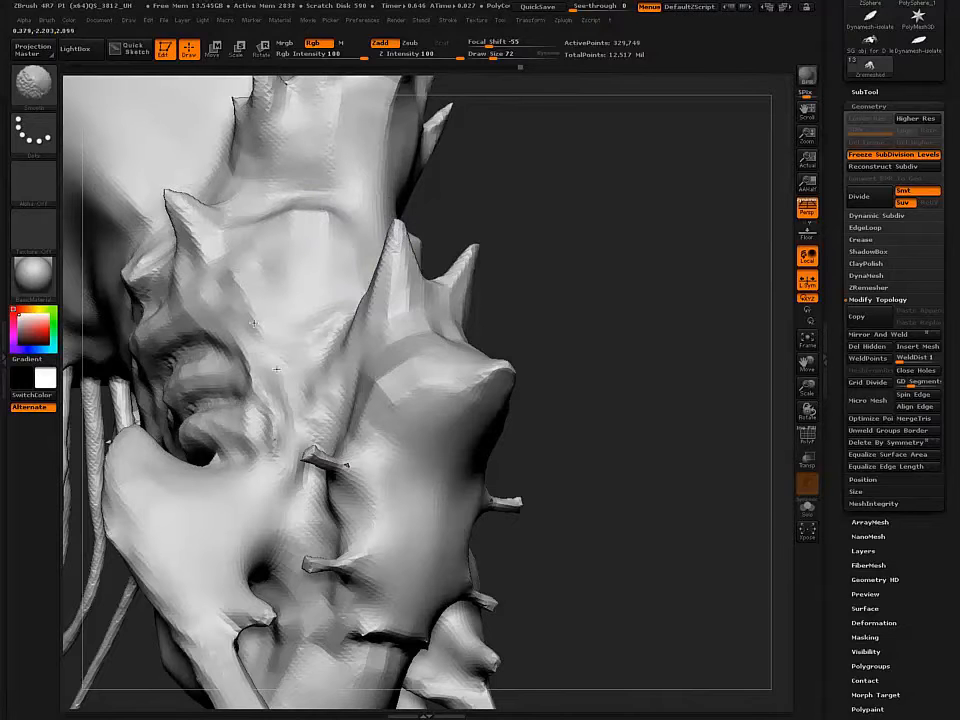
mouse_move(397, 411)
shift+mouse_down()
mouse_move(457, 410)
mouse_move(498, 383)
shift+mouse_up()
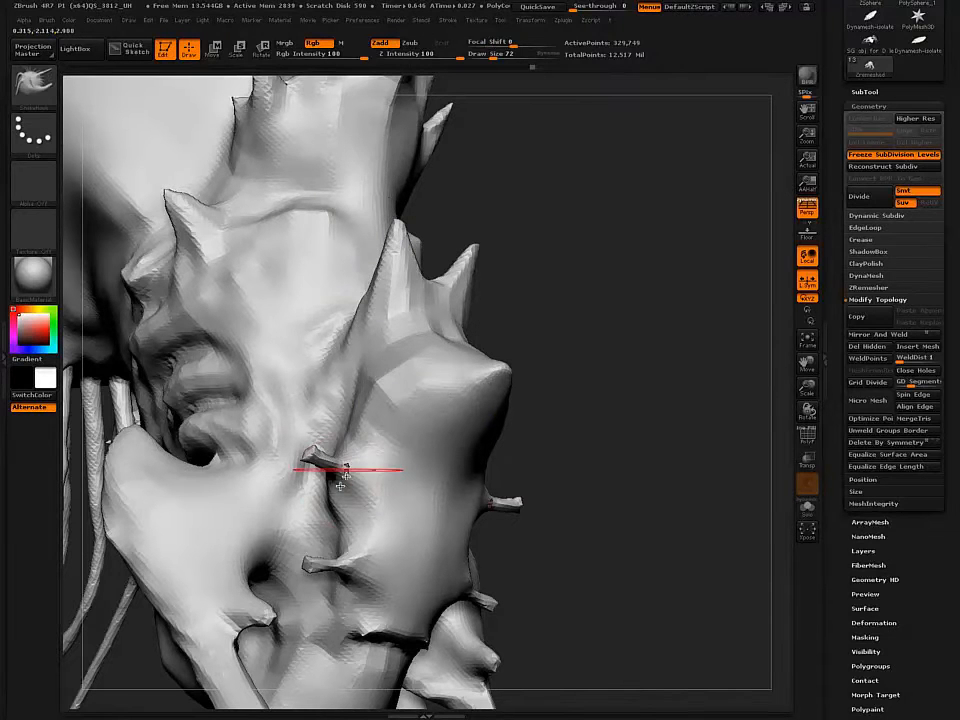
Smooth the side of the face, the jaw crease and the neck behind it.
alt+right_drag(320, 673, 306, 471)
mouse_move(200, 313)
right_down()
mouse_move(268, 371)
mouse_move(235, 342)
right_up()
mouse_move(266, 426)
shift+mouse_down()
mouse_move(309, 425)
mouse_move(325, 482)
mouse_move(372, 488)
mouse_move(408, 517)
shift+mouse_up()
right_drag(200, 453, 241, 392)
right_drag(192, 451, 188, 476)
shift+drag(249, 514, 321, 565)
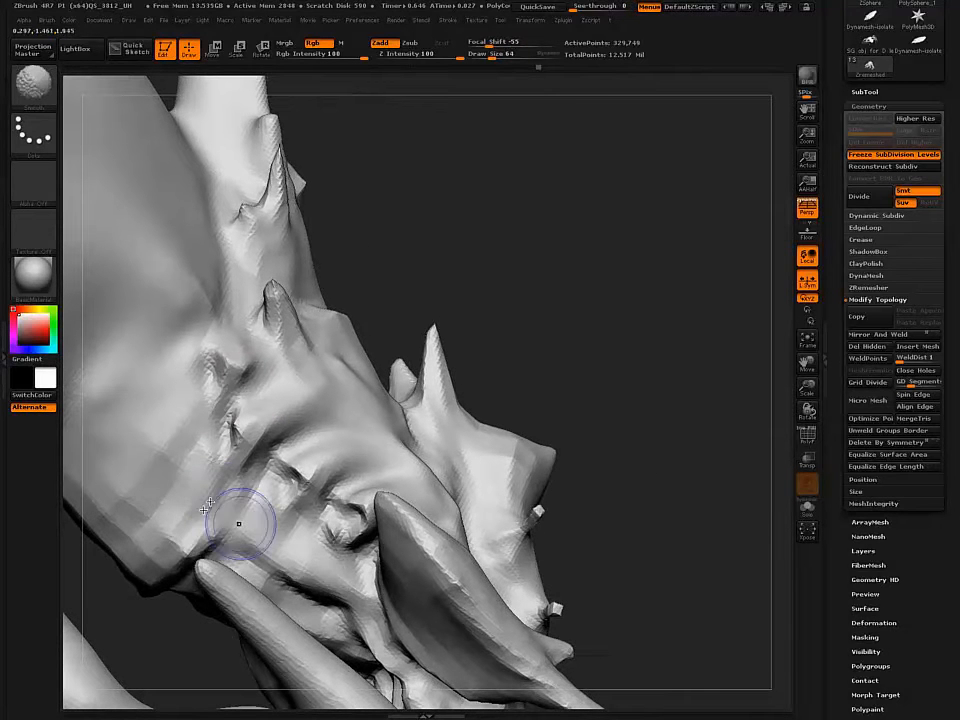
mouse_move(186, 514)
right_down()
mouse_move(222, 433)
mouse_move(220, 474)
right_up()
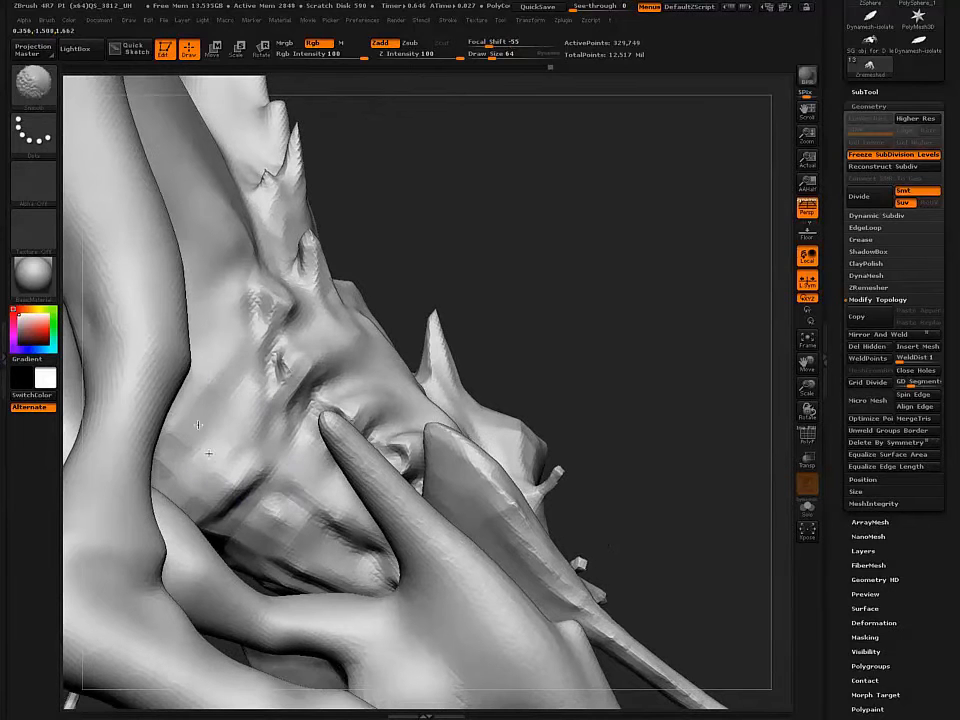
right_drag(179, 415, 285, 421)
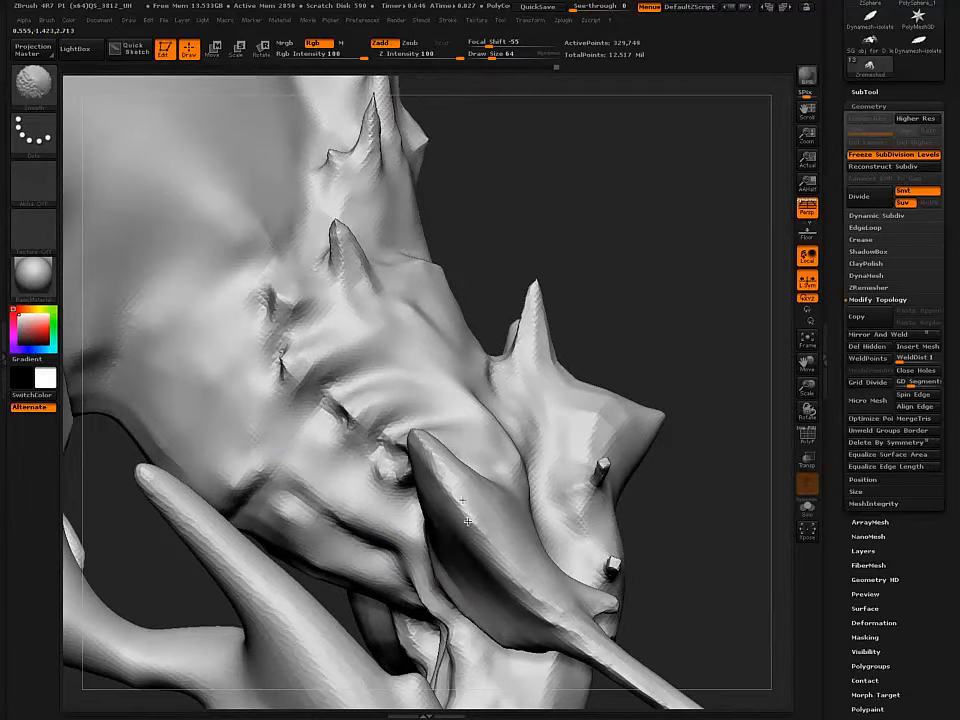
Smooth the large cheek plate and the underside of the head around the mouth.
shift+drag(543, 602, 545, 620)
mouse_move(564, 454)
alt+right_down()
mouse_move(454, 296)
mouse_move(435, 240)
mouse_move(450, 236)
mouse_move(437, 308)
alt+right_up()
key(shift)
mouse_move(552, 390)
shift+mouse_down()
mouse_move(562, 411)
mouse_move(491, 469)
mouse_move(450, 472)
shift+mouse_up()
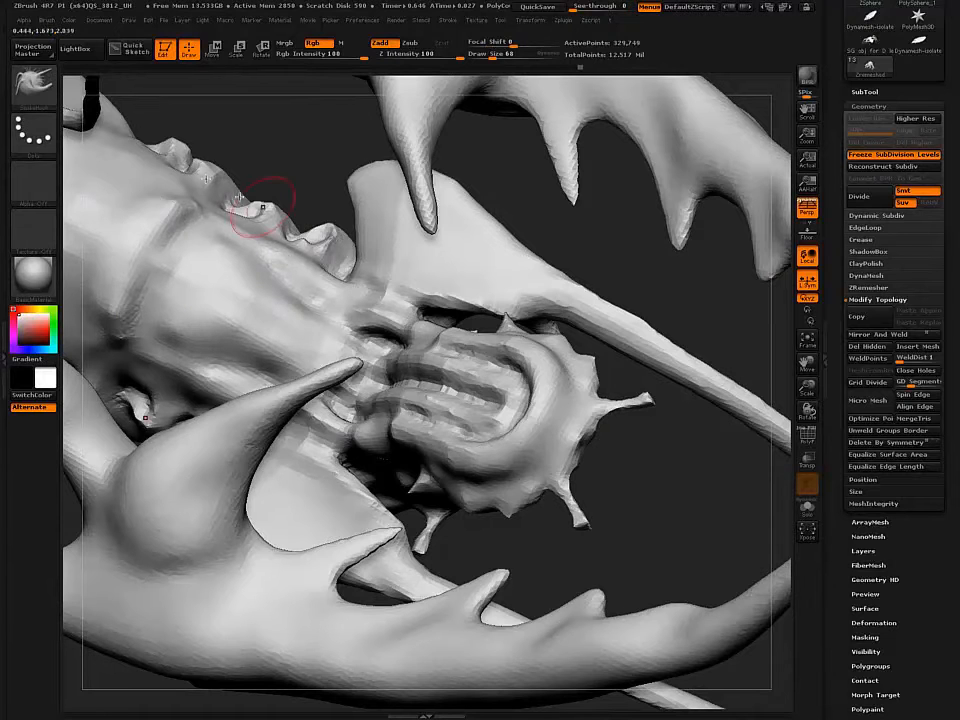
Switch to the Dam_Standard brush with draw size 56 at the base of the foremost underside tentacle.
mouse_move(164, 178)
right_down()
mouse_move(193, 279)
mouse_move(176, 287)
mouse_move(298, 396)
right_up()
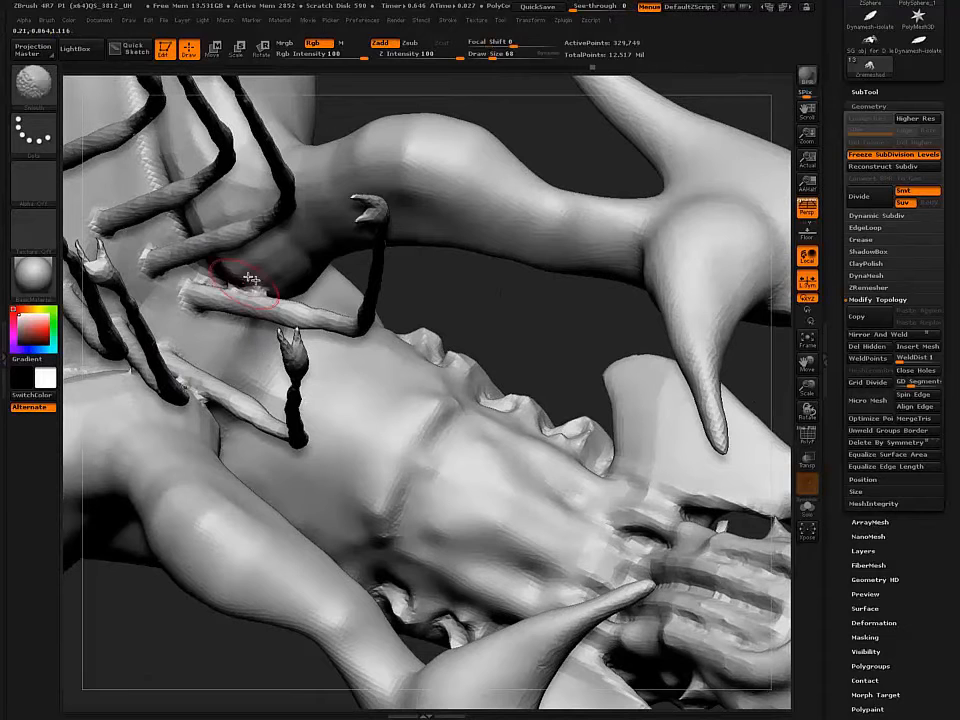
mouse_move(139, 257)
right_down()
mouse_move(268, 386)
mouse_move(259, 401)
mouse_move(253, 390)
mouse_move(272, 392)
right_up()
key(b)
key(d)
key(s)
key(bracketleft)
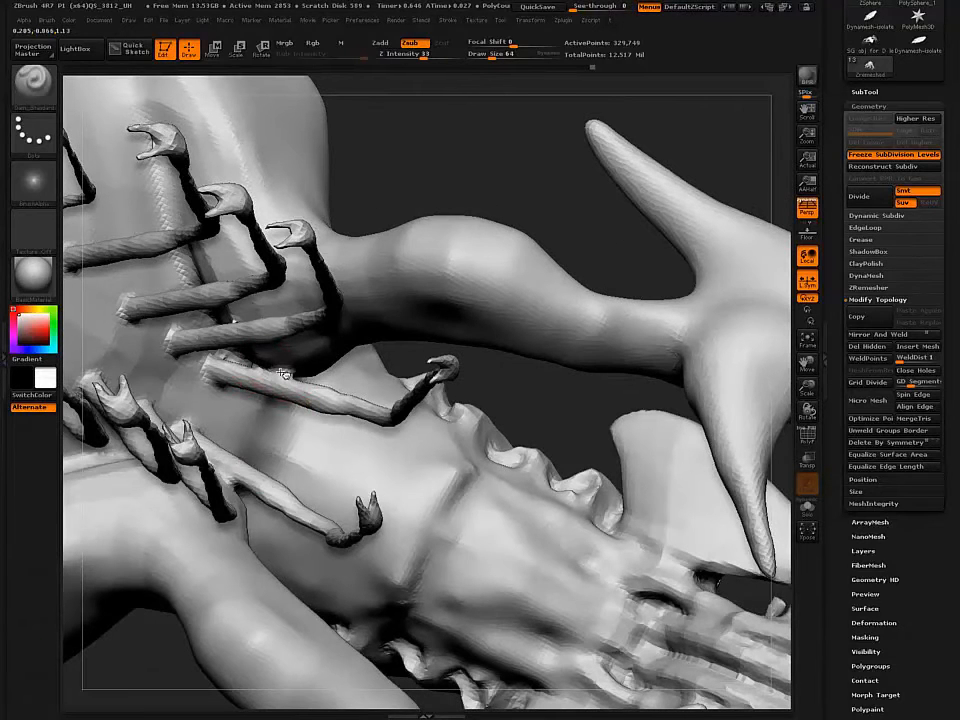
right_drag(270, 383, 250, 376)
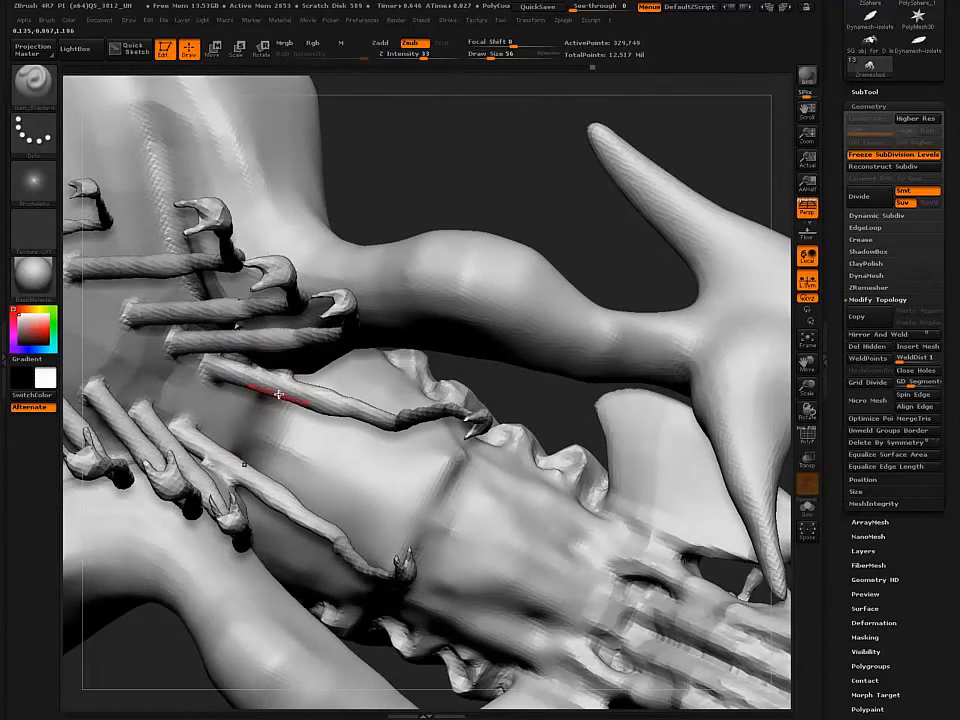
Isolate the foremost pair of underside tentacles, invert the visibility to hide only them, and view the body squarely from below.
key(ctrl+shift)
ctrl+shift+click(275, 383)
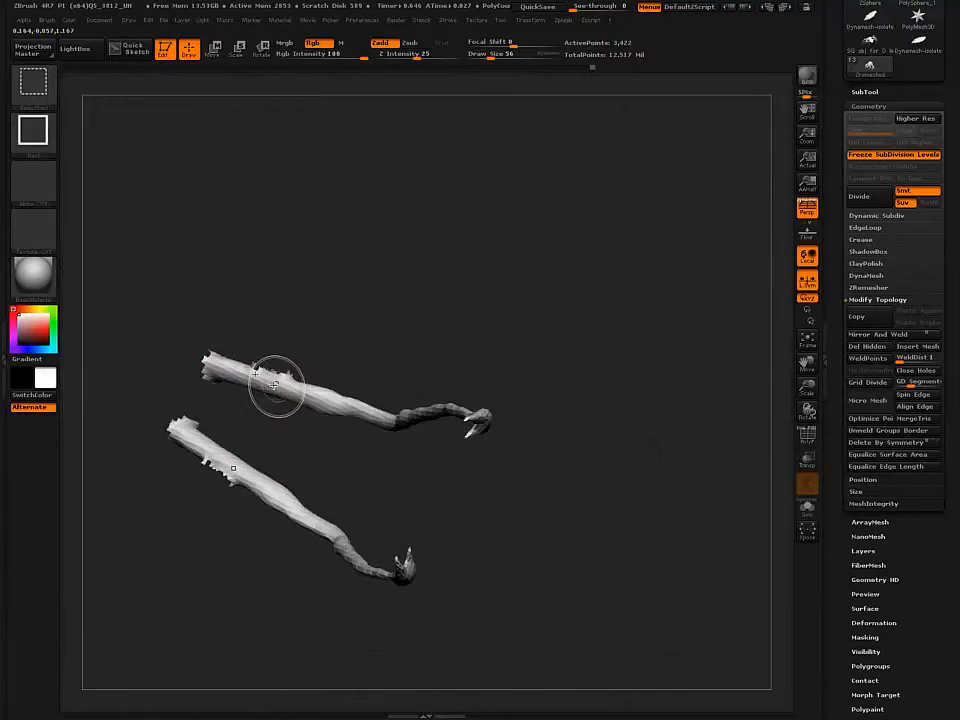
ctrl+shift+click(253, 355)
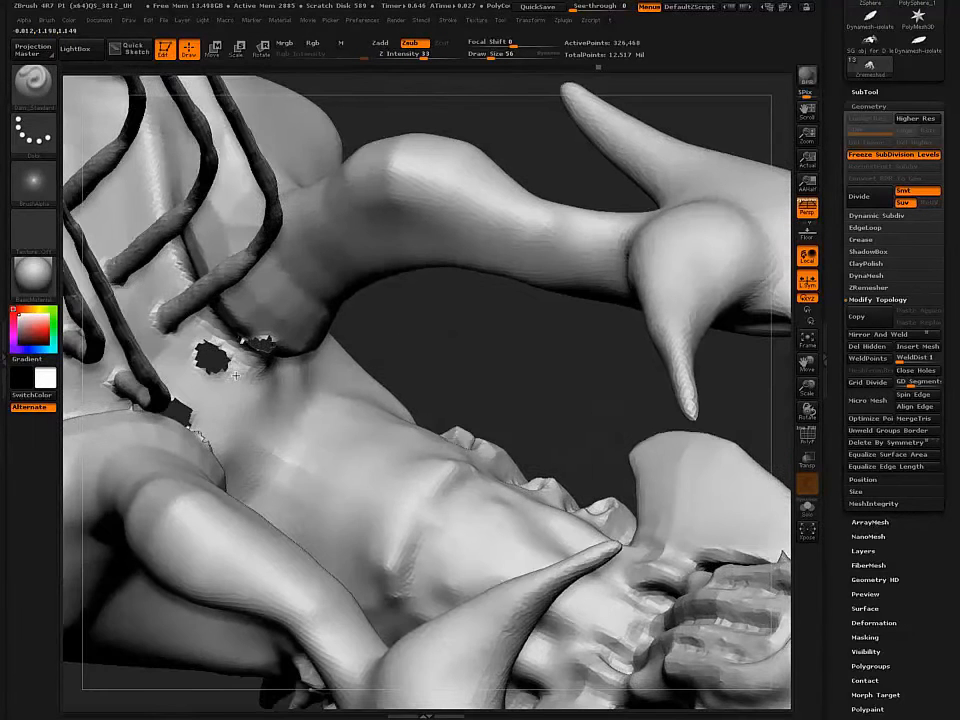
mouse_move(236, 376)
right_down()
mouse_move(254, 385)
mouse_move(256, 367)
right_up()
shift+drag(267, 337, 262, 331)
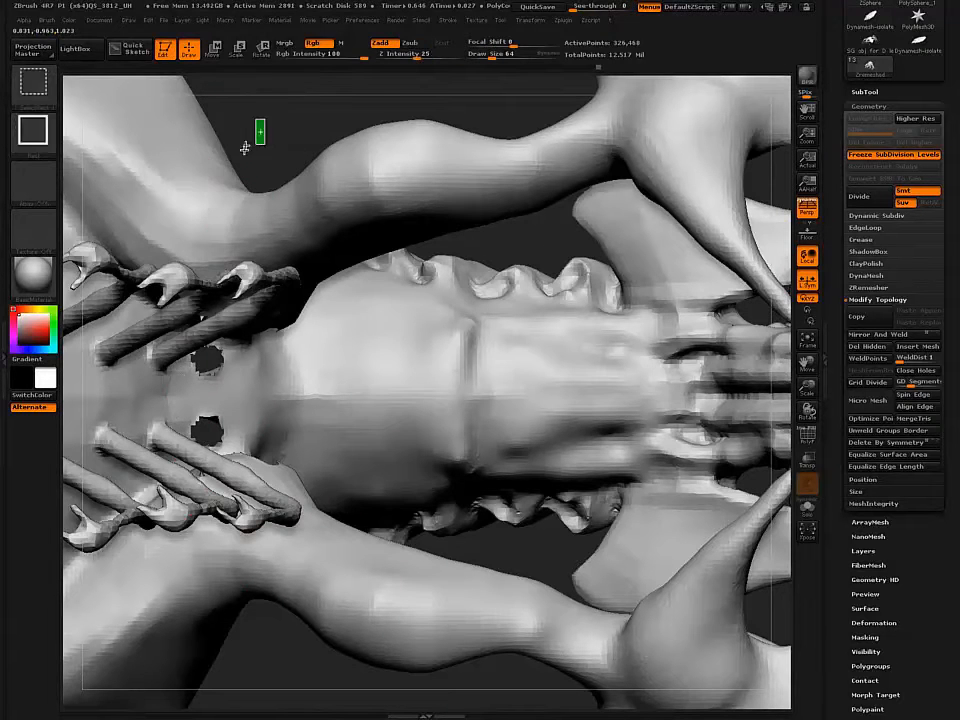
Invert the visibility to check the foremost tentacle pair, then show the whole mesh again around the tentacle bases.
ctrl+shift+drag(253, 146, 262, 154)
mouse_move(224, 394)
mouse_down()
mouse_move(223, 403)
mouse_move(274, 352)
mouse_move(233, 317)
mouse_move(246, 348)
mouse_up()
key(shift)
ctrl+right_drag(245, 352, 254, 317)
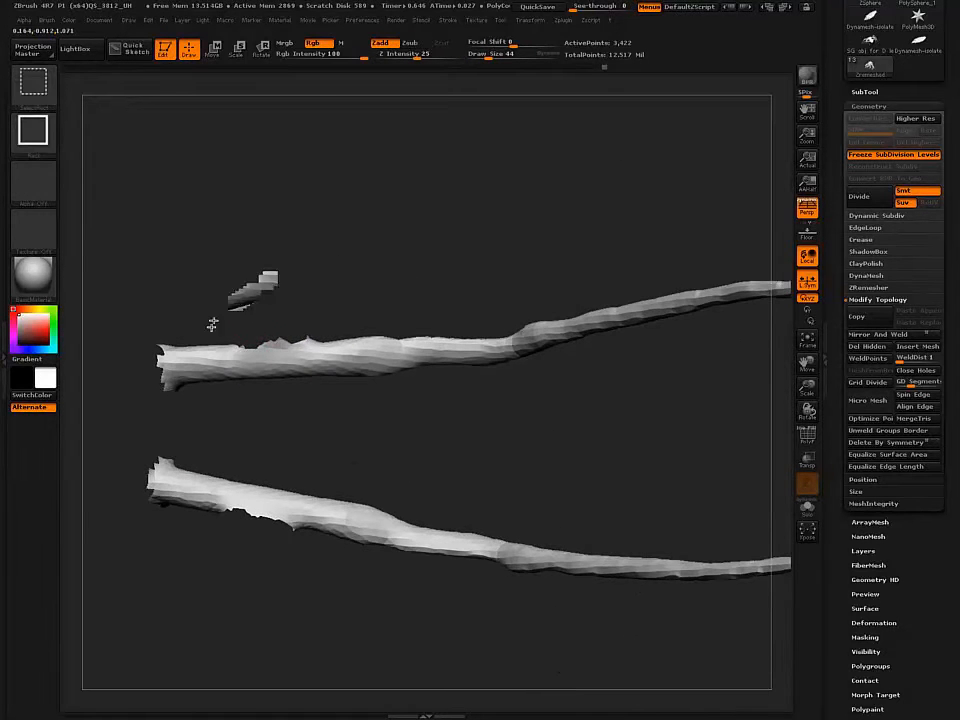
ctrl+shift+click(214, 321)
right_drag(273, 333, 267, 329)
right_drag(217, 279, 231, 282)
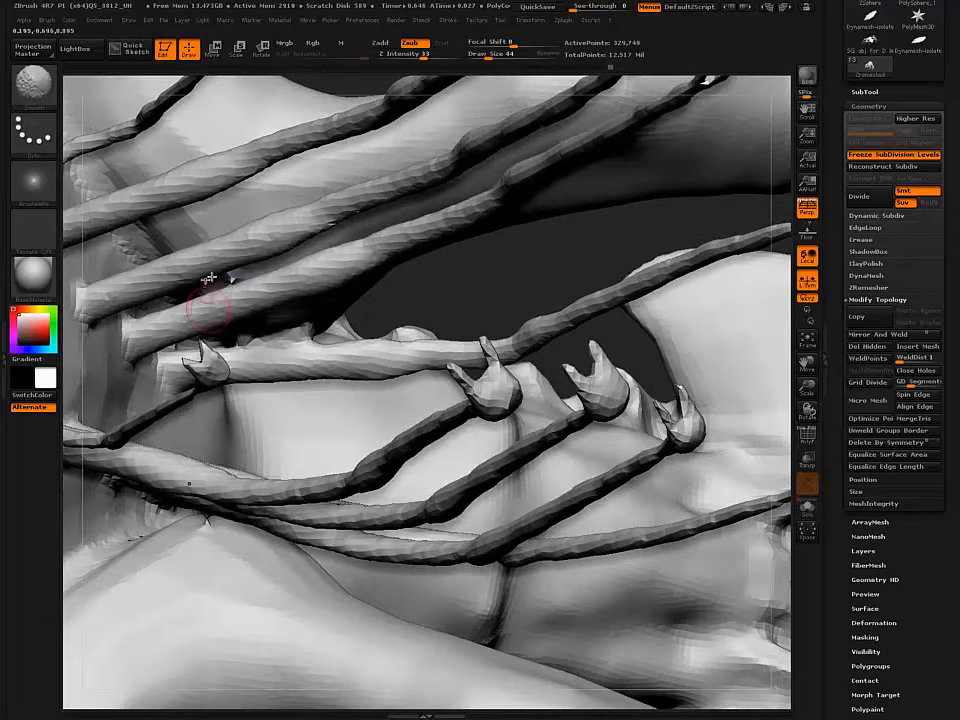
key(ctrl+shift)
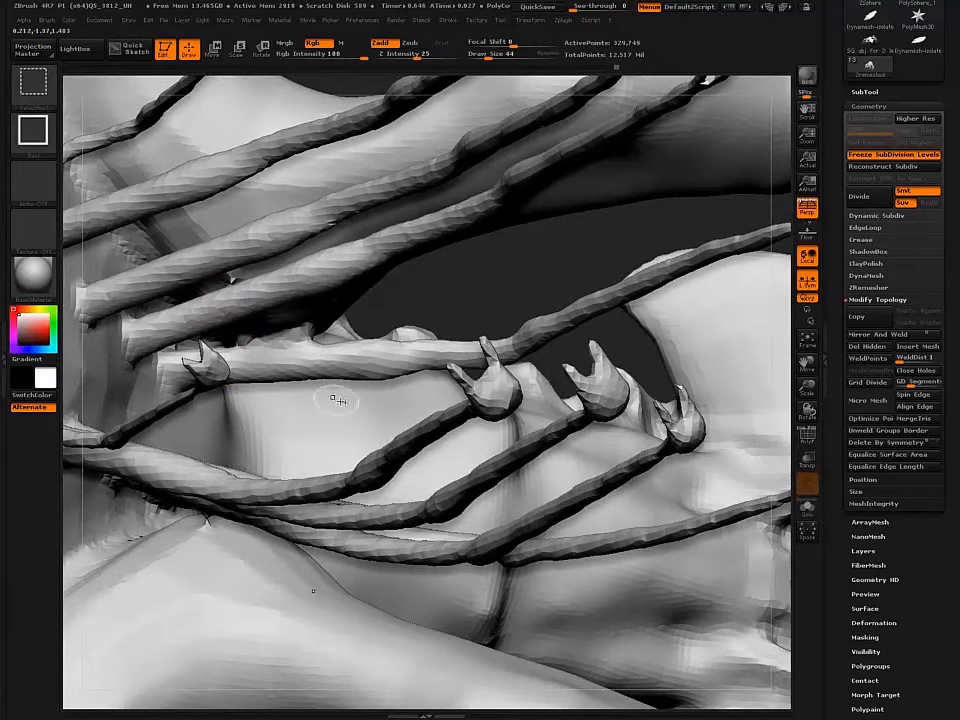
Isolate the area around the foremost tentacle's base with a rectangular selection and grow the visible region outward.
mouse_move(350, 417)
ctrl+shift+mouse_down()
mouse_move(298, 314)
mouse_move(225, 317)
ctrl+shift+mouse_up()
mouse_move(225, 497)
mouse_down()
mouse_move(242, 381)
mouse_move(216, 392)
mouse_move(216, 416)
mouse_move(212, 393)
mouse_up()
key(ctrl+shift)
key(ctrl+shift+x)
key(ctrl+shift+x)
key(ctrl+shift+x)
key(ctrl+shift+x)
key(ctrl+shift+x)
key(ctrl+shift+x)
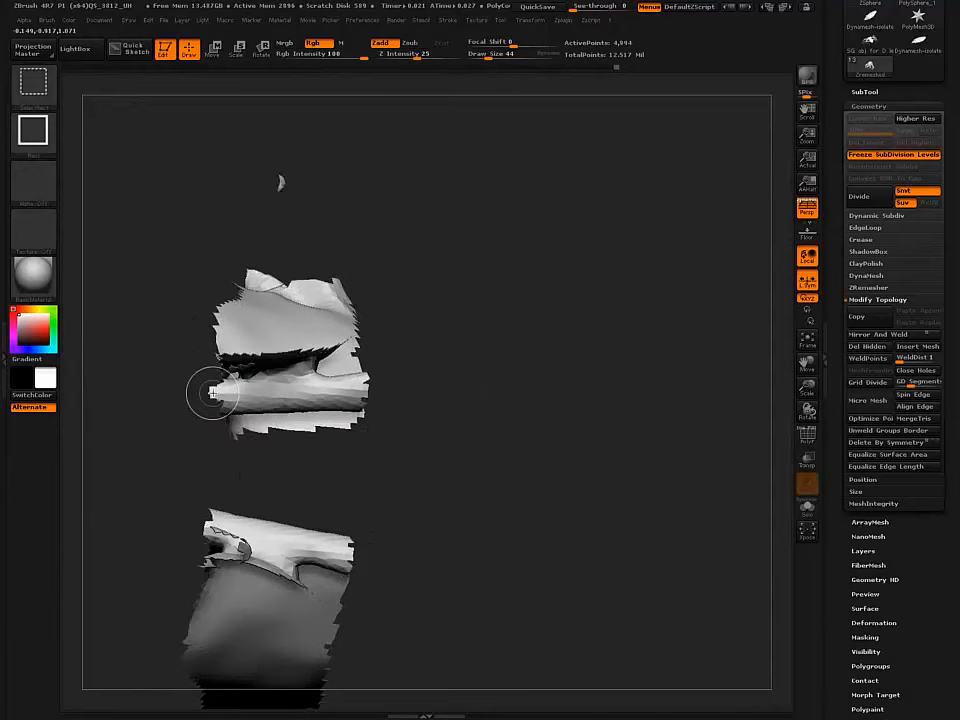
mouse_move(176, 352)
mouse_down()
mouse_move(153, 304)
mouse_move(165, 300)
mouse_up()
key(ctrl+shift)
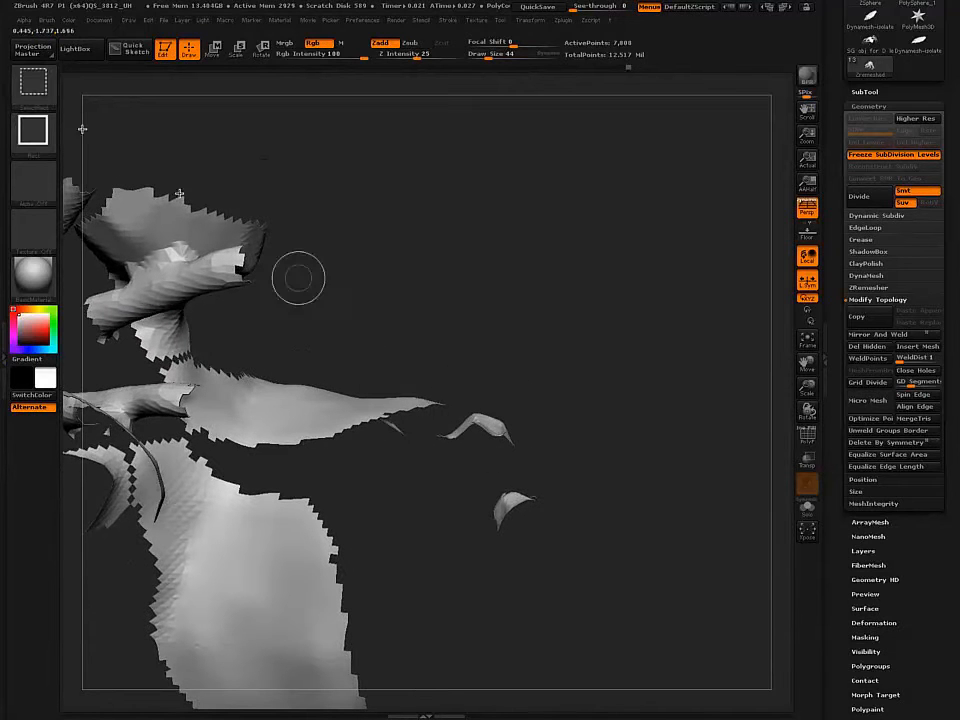
Switch to SelectLasso and trim the visible mesh to the section where the foremost tentacles join the body.
click(32, 78)
ctrl+shift+click(98, 100)
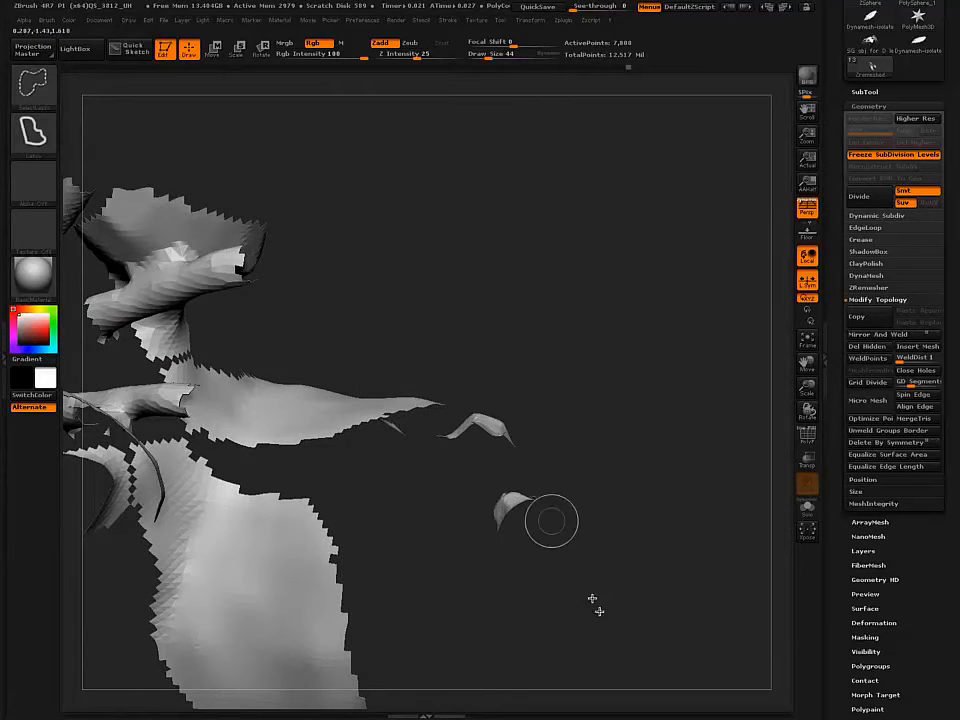
mouse_move(628, 592)
ctrl+shift+mouse_down()
mouse_move(321, 324)
mouse_move(242, 470)
mouse_move(340, 640)
mouse_move(450, 686)
mouse_move(420, 650)
ctrl+shift+mouse_up()
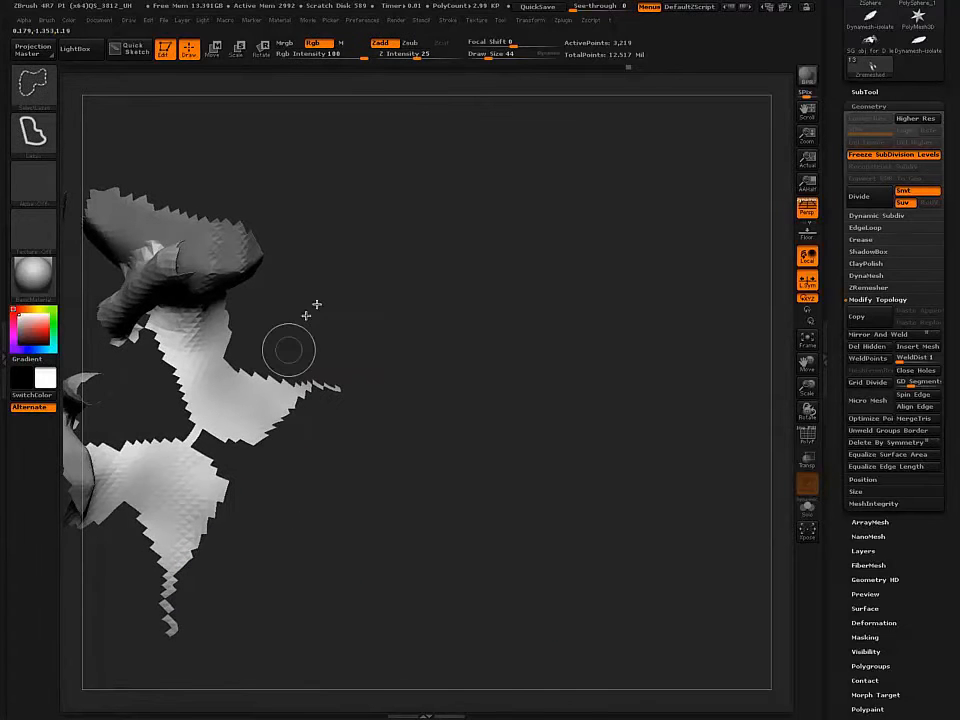
mouse_move(319, 300)
ctrl+shift+mouse_down()
mouse_move(231, 321)
mouse_move(158, 405)
mouse_move(133, 555)
mouse_move(285, 677)
mouse_move(421, 608)
mouse_move(516, 484)
ctrl+shift+mouse_up()
mouse_move(216, 437)
mouse_down()
mouse_move(169, 386)
mouse_move(143, 334)
mouse_up()
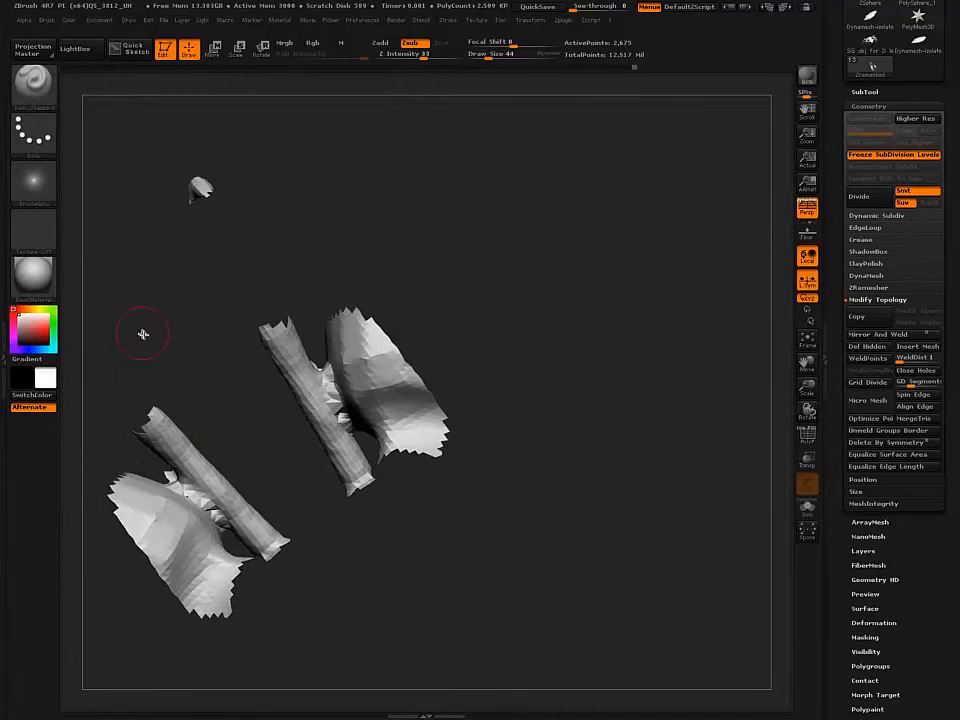
drag(153, 392, 259, 450)
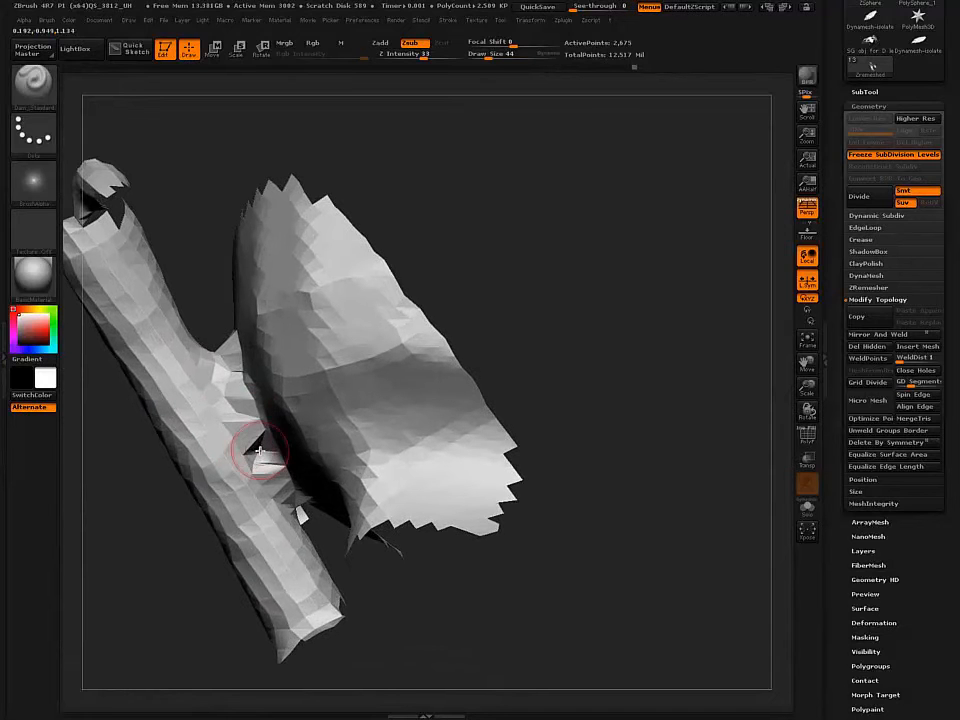
Hide the jagged polygons bridging the tentacle and the body surface with lasso selections.
key(ctrl+shift)
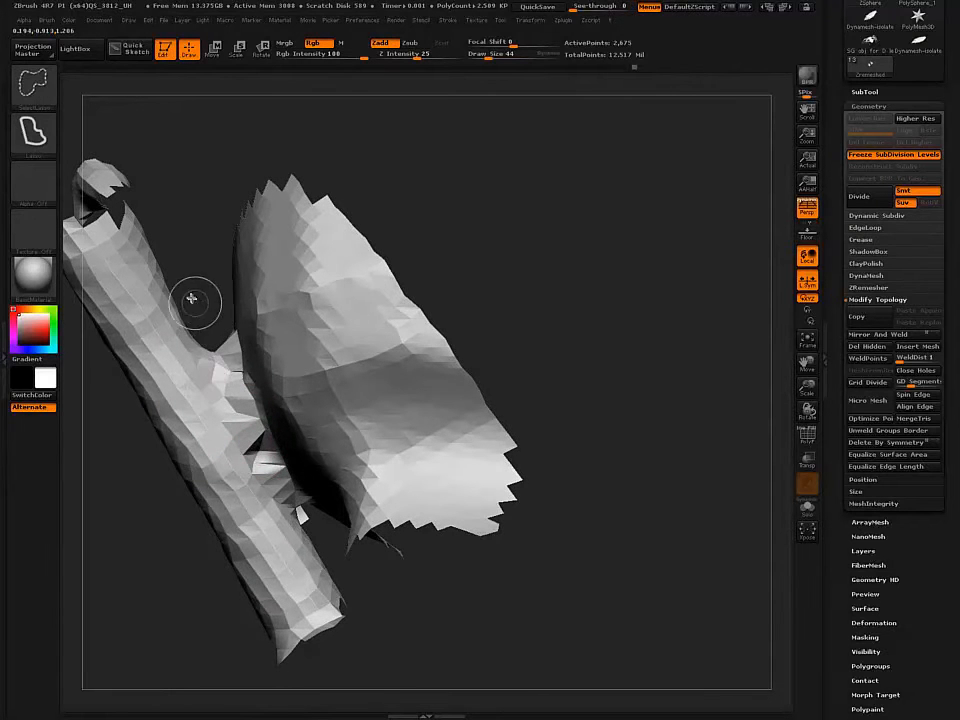
mouse_move(270, 493)
ctrl+shift+mouse_down()
mouse_move(298, 516)
mouse_move(289, 451)
ctrl+shift+mouse_up()
mouse_move(265, 403)
ctrl+shift+mouse_down()
mouse_move(220, 297)
mouse_move(207, 312)
ctrl+shift+mouse_up()
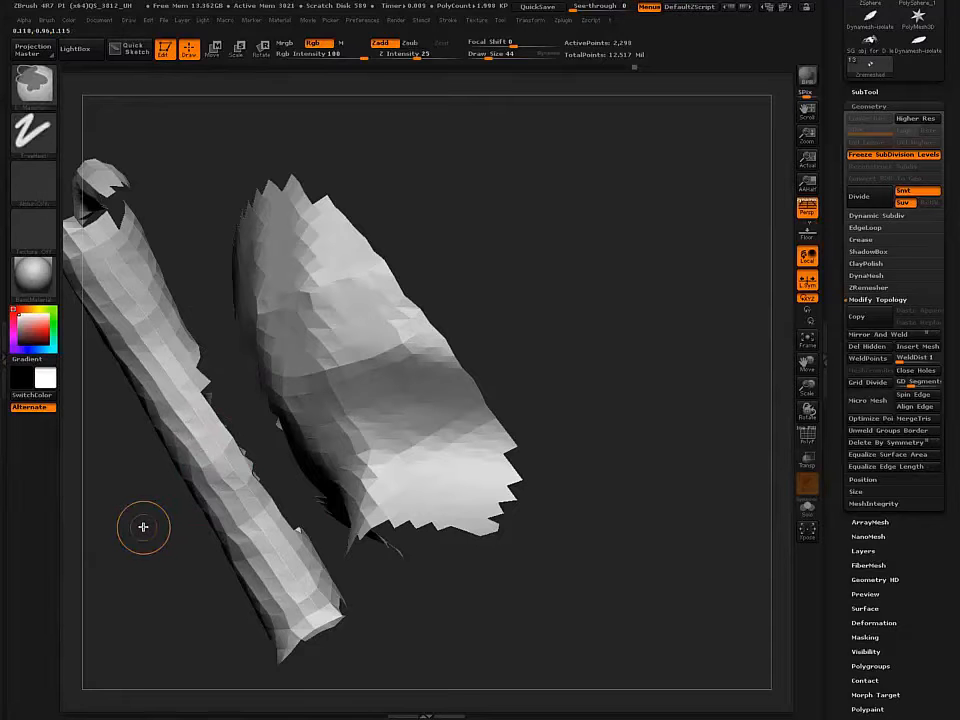
Group the remaining visible surfaces as a new polygroup and show the whole mesh with its polygroup wireframe.
key(shift)
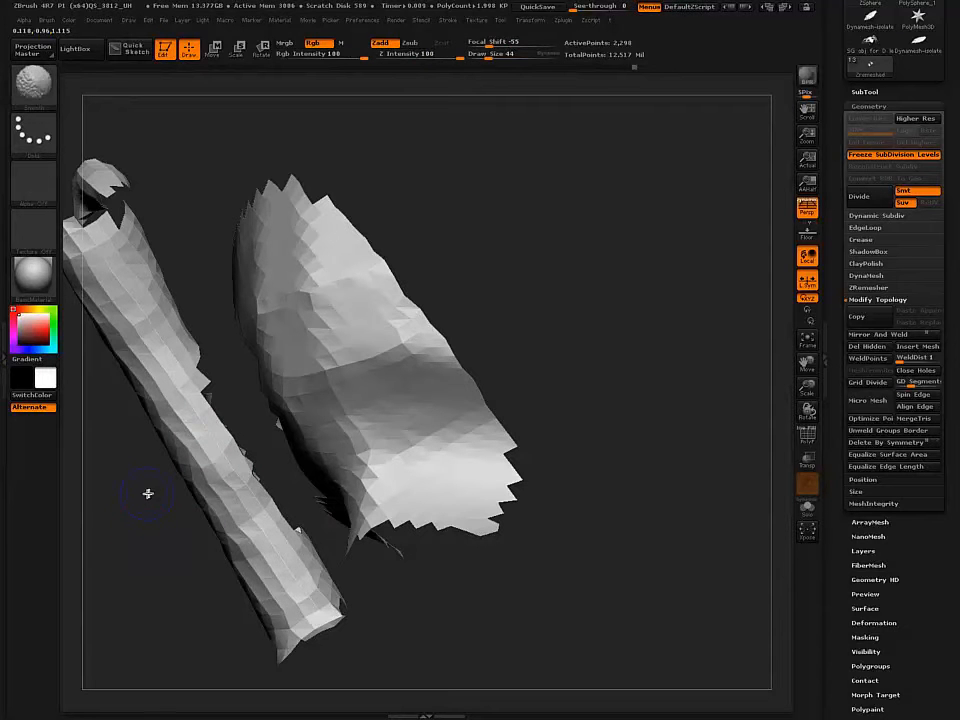
key(shift+f)
key(ctrl+shift)
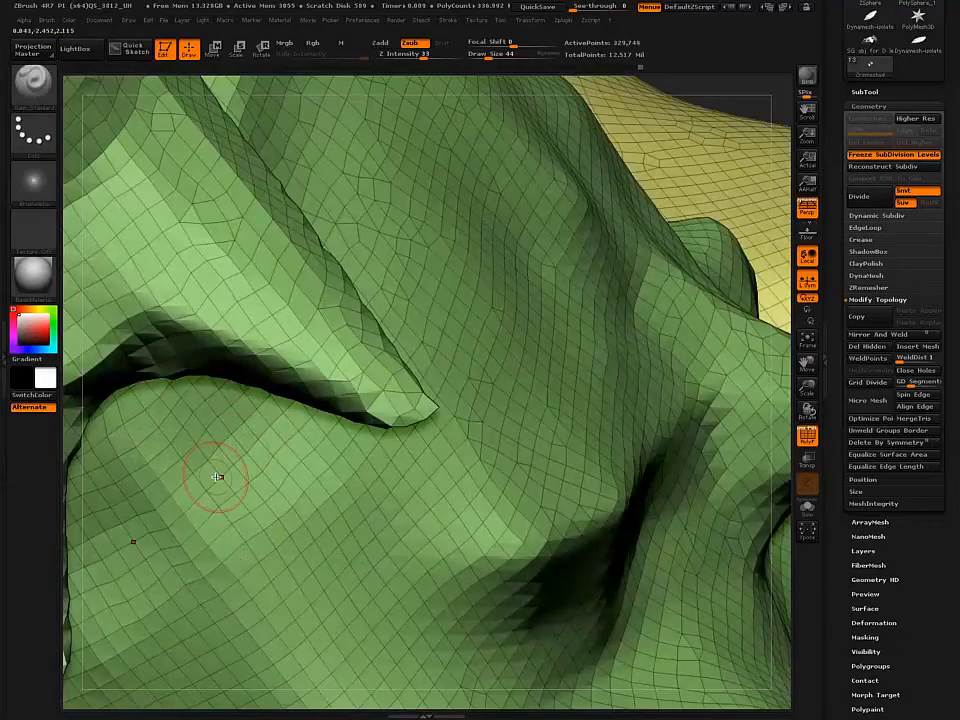
Isolate the body polygroup and view the torn strip of polygons beside the limb's base.
key(f)
right_drag(317, 374, 377, 536)
ctrl+shift+click(306, 386)
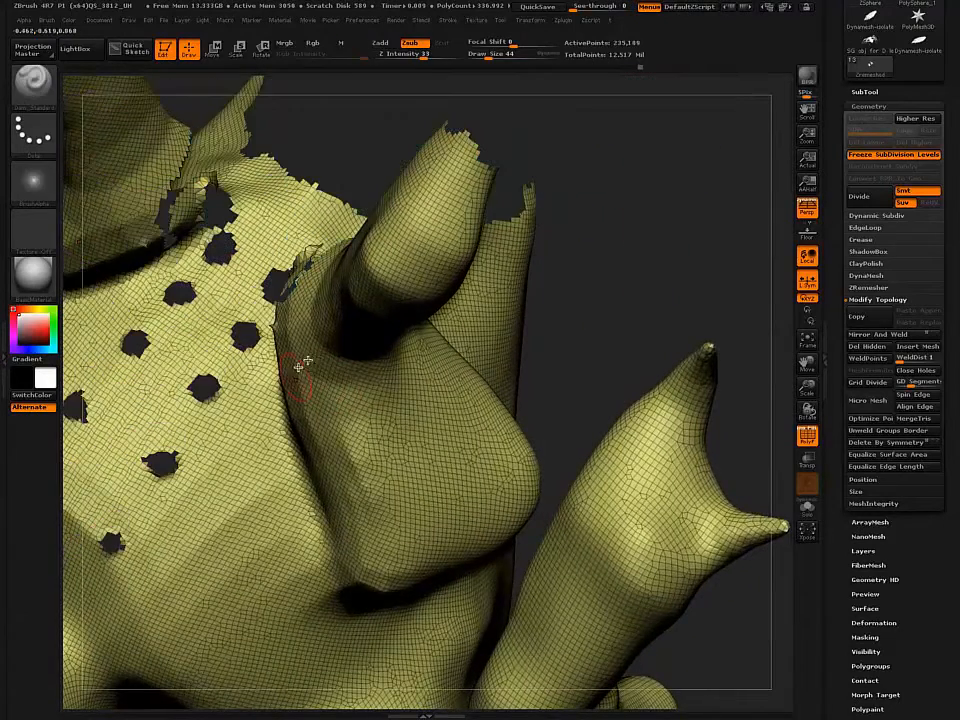
mouse_move(311, 349)
right_down()
mouse_move(314, 313)
mouse_move(281, 287)
right_up()
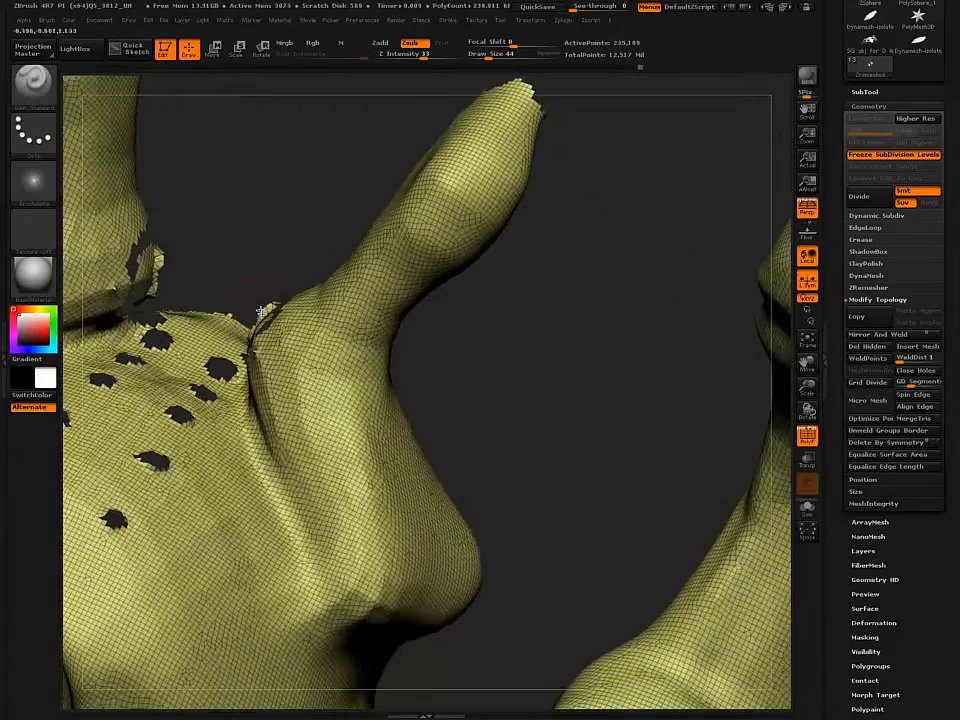
key(n)
key(space)
key(n)
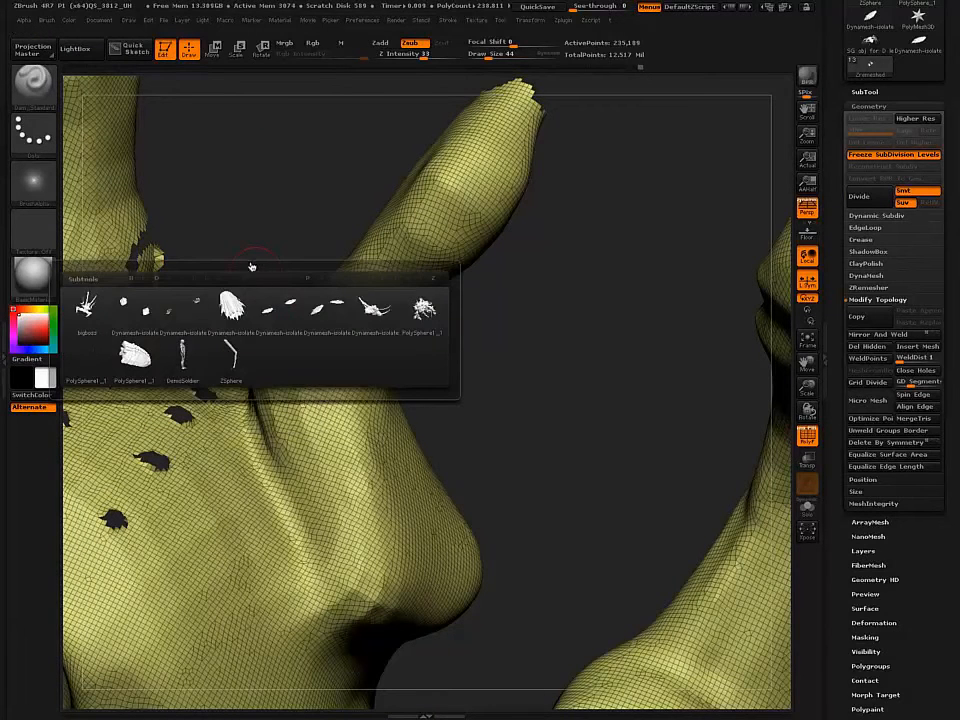
Lasso-isolate the torn strip beside the limb's base, try making it a new polygroup, and undo the grouping.
mouse_move(248, 270)
ctrl+right_down()
mouse_move(257, 308)
mouse_move(203, 327)
mouse_move(231, 259)
ctrl+right_up()
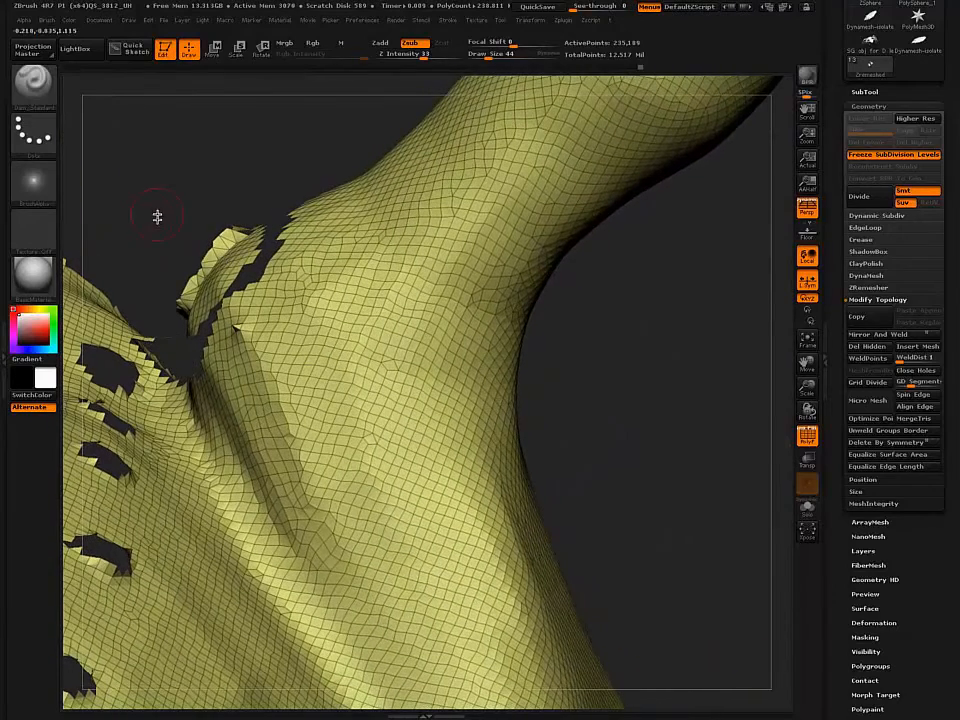
mouse_move(205, 172)
ctrl+shift+mouse_down()
mouse_move(146, 291)
mouse_move(161, 320)
mouse_move(188, 302)
mouse_move(230, 228)
mouse_move(260, 205)
mouse_move(197, 176)
mouse_move(222, 309)
mouse_move(217, 295)
ctrl+shift+mouse_up()
key(ctrl+w)
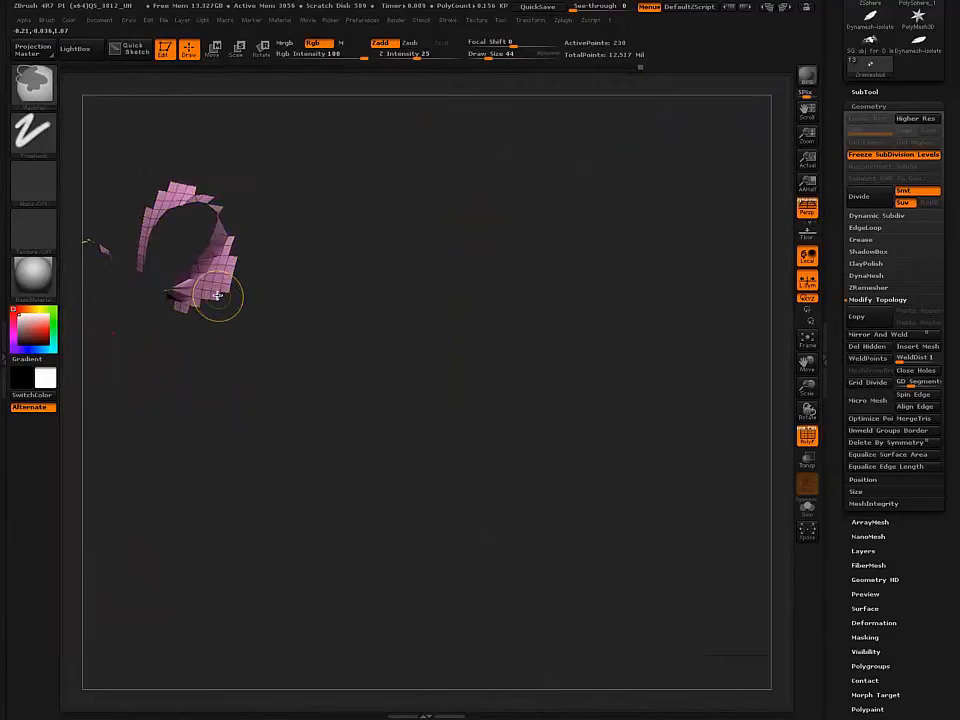
key(ctrl)
key(ctrl+z)
Narrow the isolated strip to its lower end with the lasso, assign it a new polygroup, and unhide the whole mesh.
alt+drag(159, 430, 330, 505)
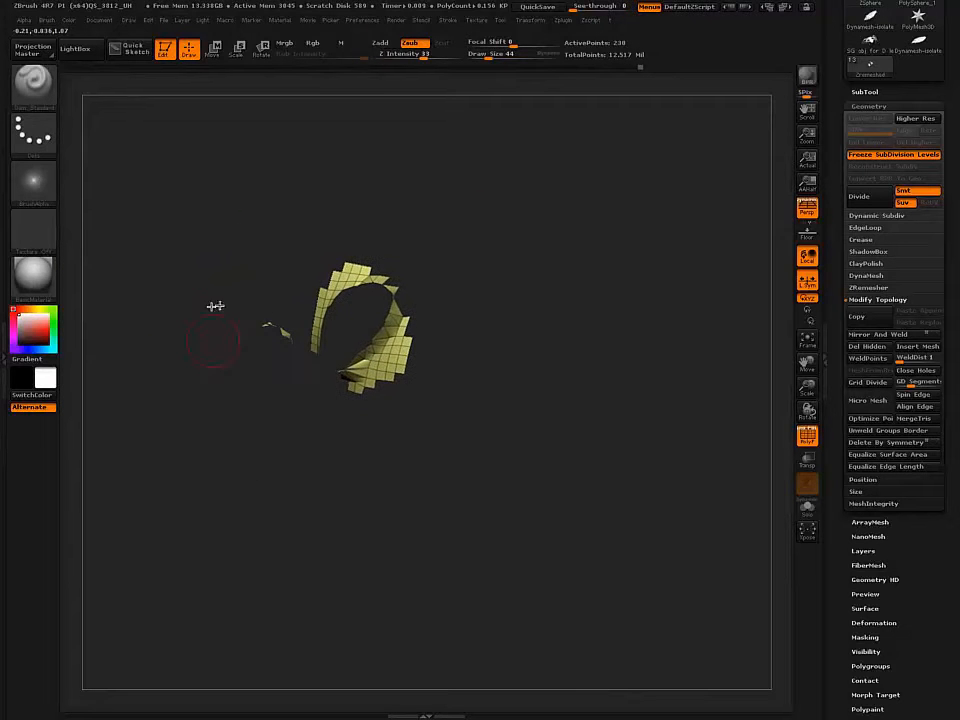
key(shift)
mouse_move(172, 296)
ctrl+shift+mouse_down()
mouse_move(282, 291)
mouse_move(300, 338)
mouse_move(236, 405)
mouse_move(139, 301)
ctrl+shift+mouse_up()
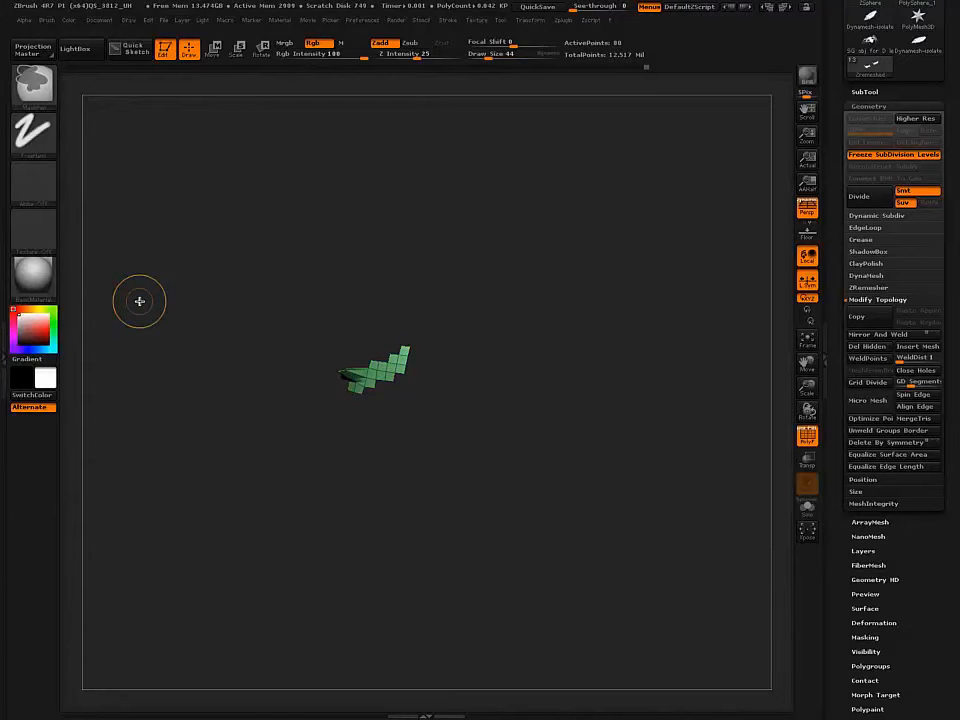
key(ctrl+alt)
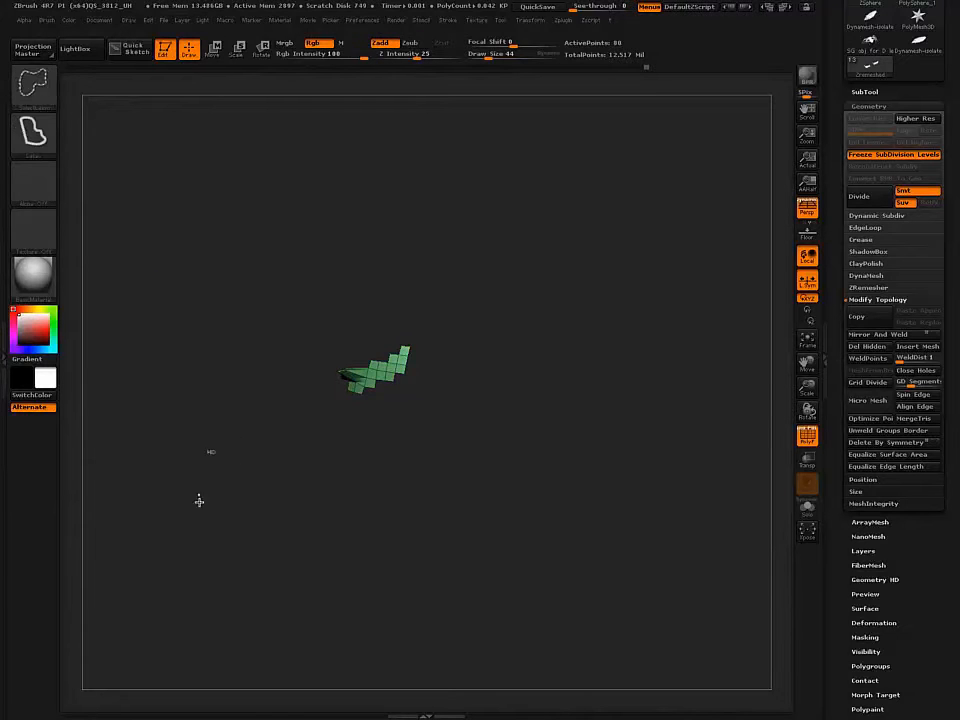
ctrl+shift+click(204, 461)
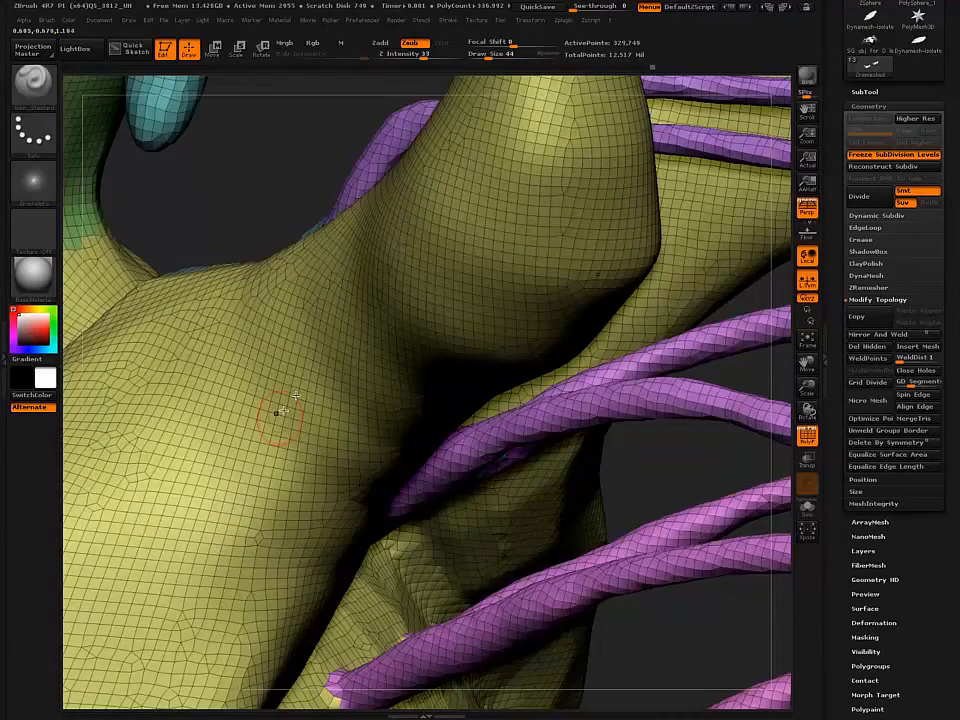
Examine the polygons bridging the foremost tentacle and the body by isolating the body polygroup, then unhide everything.
ctrl+right_drag(254, 312, 384, 411)
key(ctrl+shift)
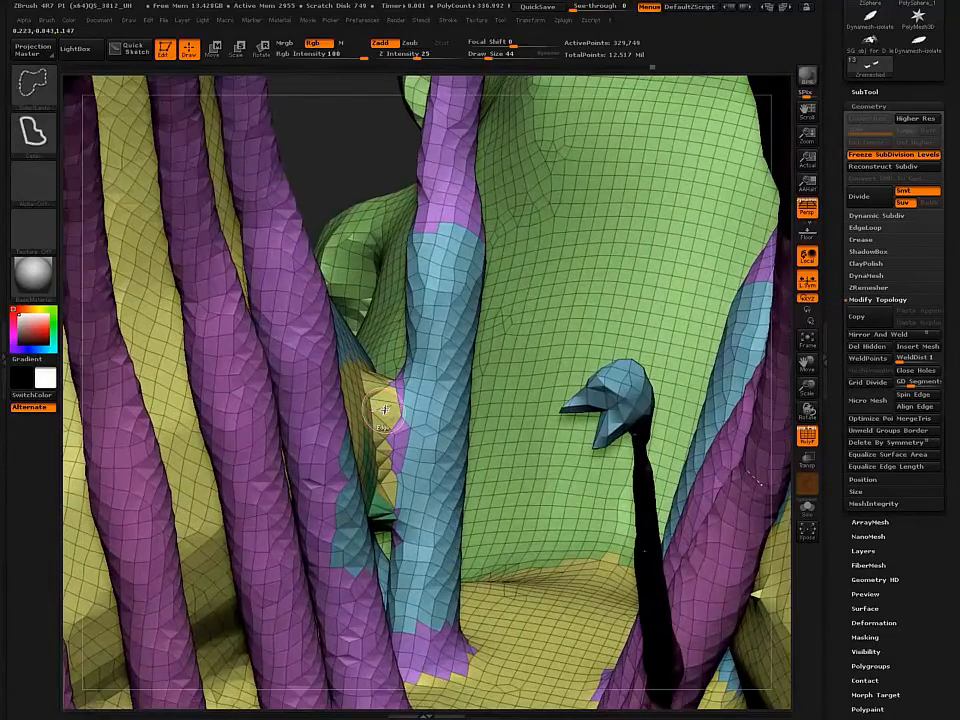
ctrl+shift+click(385, 408)
mouse_move(354, 351)
right_down()
mouse_move(330, 323)
mouse_move(352, 343)
right_up()
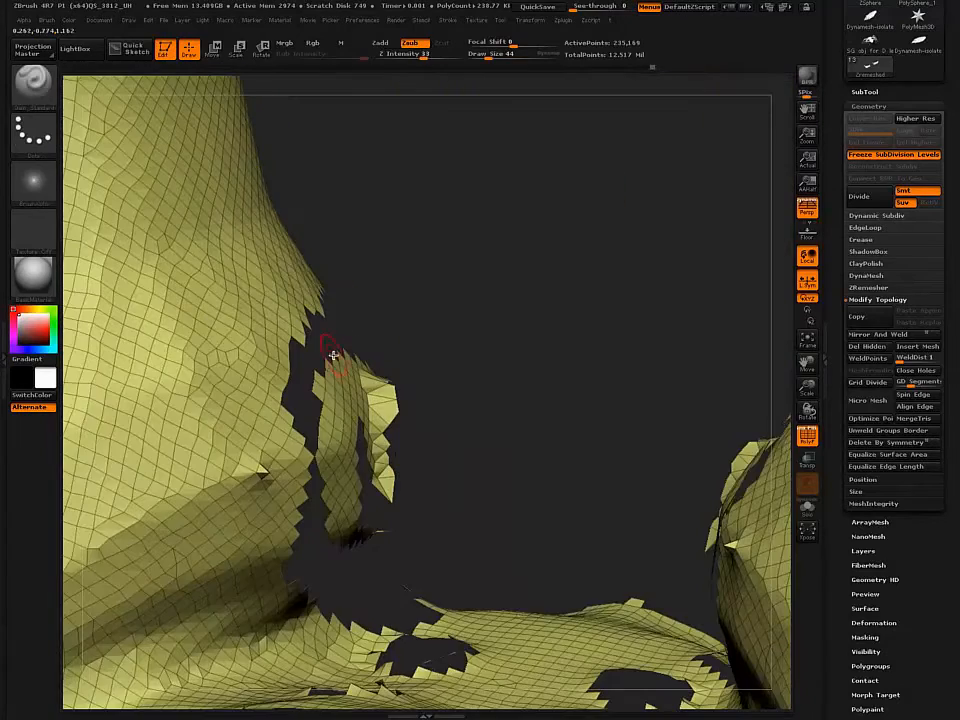
key(ctrl)
ctrl+shift+click(333, 354)
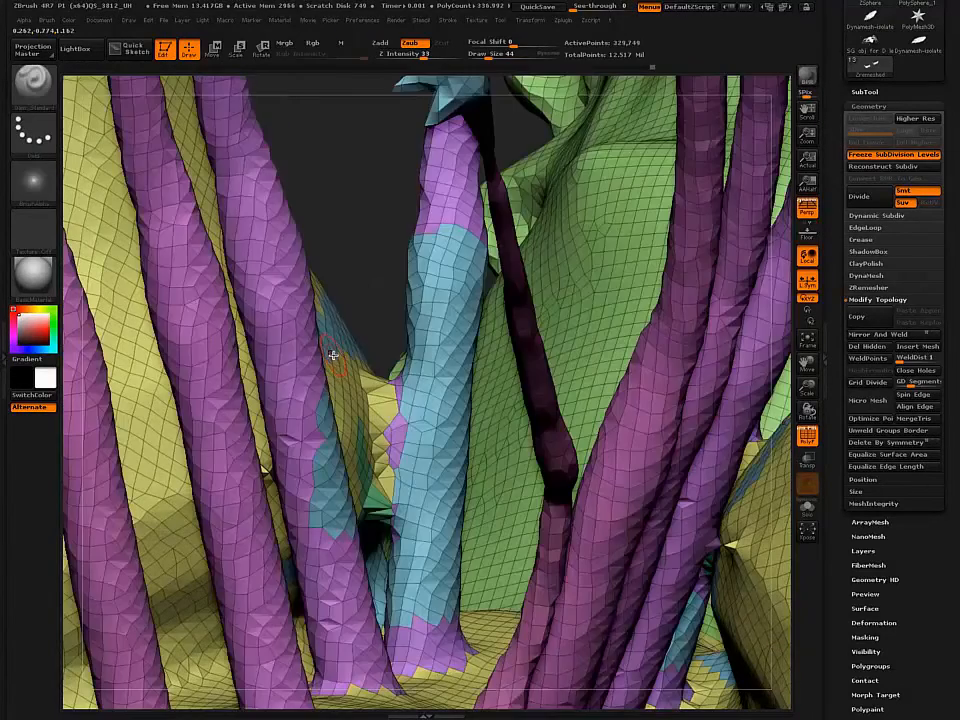
mouse_move(368, 372)
right_down()
mouse_move(377, 499)
mouse_move(366, 594)
mouse_move(350, 556)
right_up()
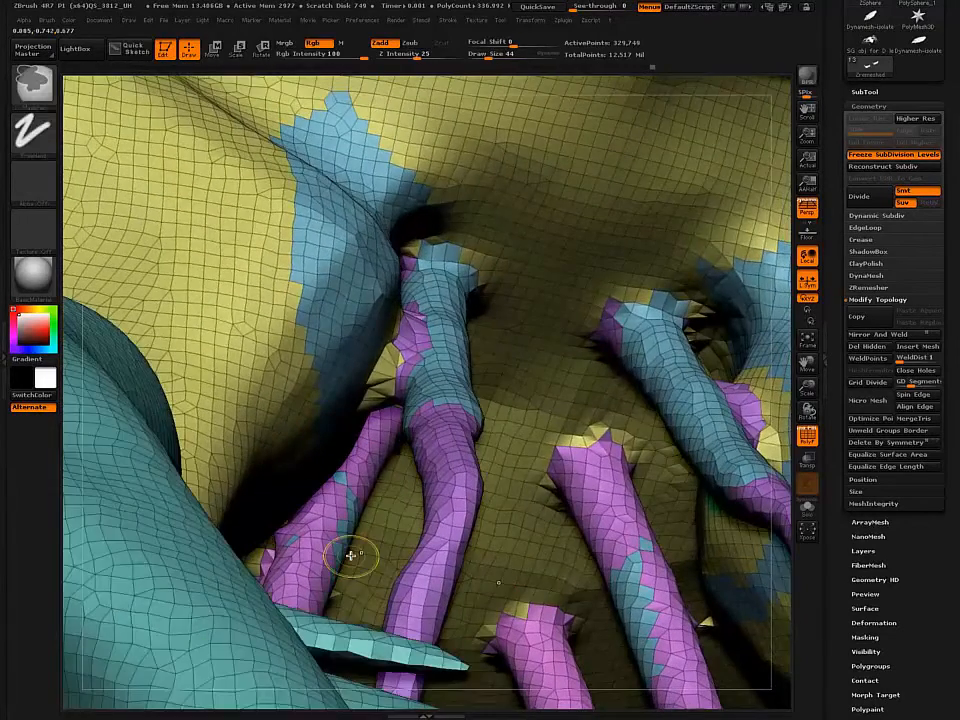
Merge the whole mesh into a single polygroup and smooth the jagged bridge between the foremost tentacle and the body.
key(ctrl+w)
mouse_move(389, 328)
right_down()
mouse_move(399, 216)
mouse_move(394, 325)
right_up()
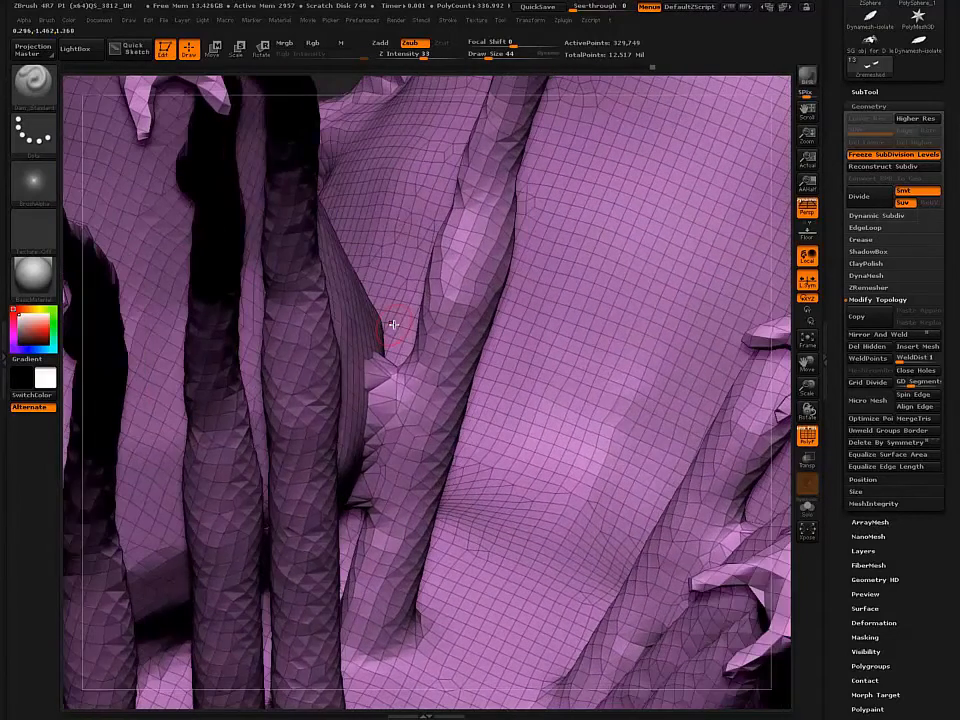
mouse_move(390, 370)
shift+mouse_down()
mouse_move(363, 501)
mouse_move(386, 408)
shift+mouse_up()
key(shift)
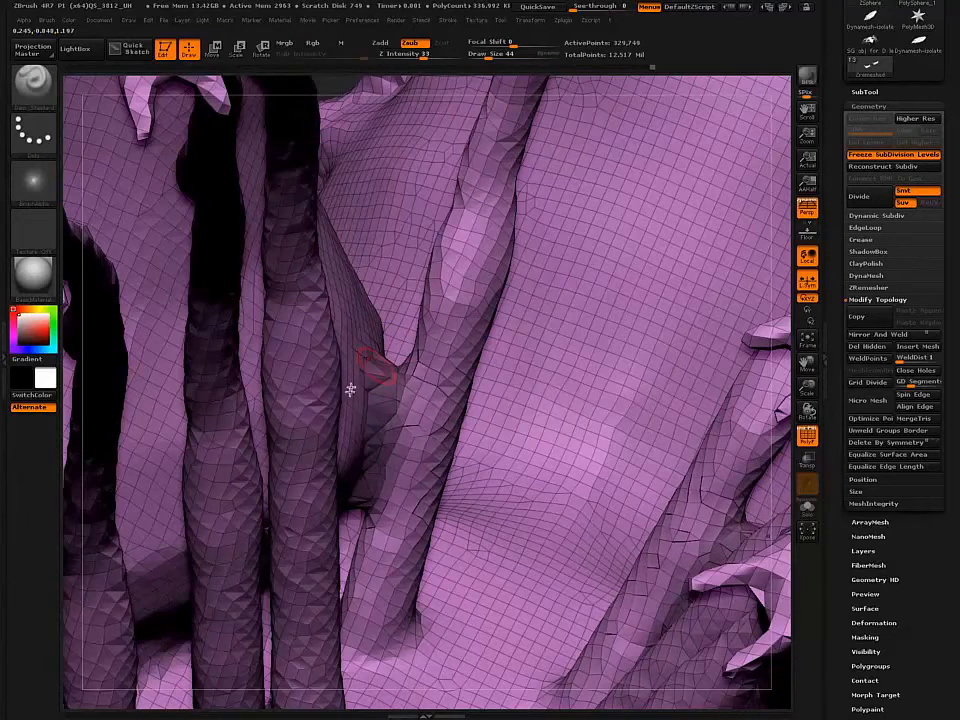
Put the jagged polygons bridging the foremost tentacle and the body into their own polygroup on both sides.
right_drag(348, 400, 400, 352)
mouse_move(404, 354)
ctrl+mouse_down()
mouse_move(493, 380)
mouse_move(478, 383)
ctrl+mouse_up()
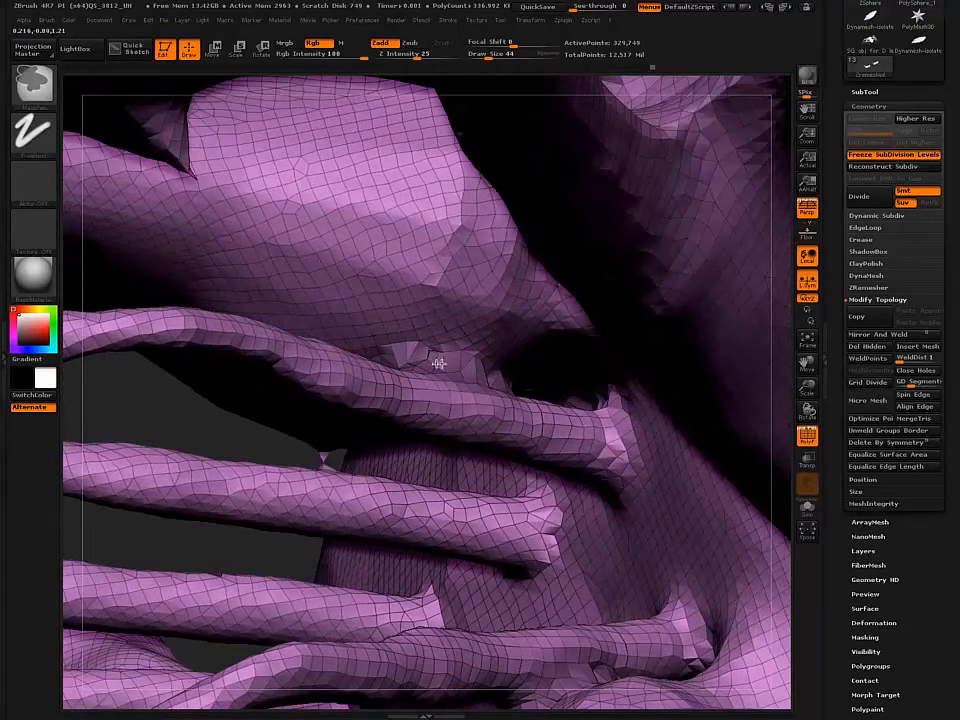
ctrl+drag(412, 361, 423, 363)
mouse_move(421, 361)
right_down()
mouse_move(407, 361)
mouse_move(550, 398)
right_up()
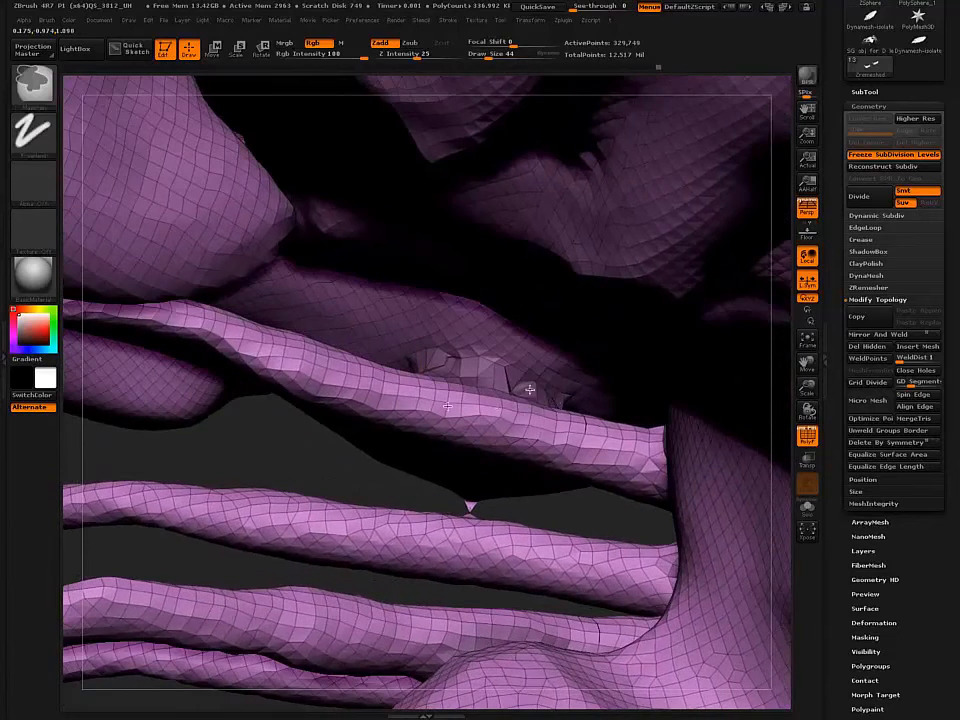
right_drag(429, 375, 279, 521)
key(shift)
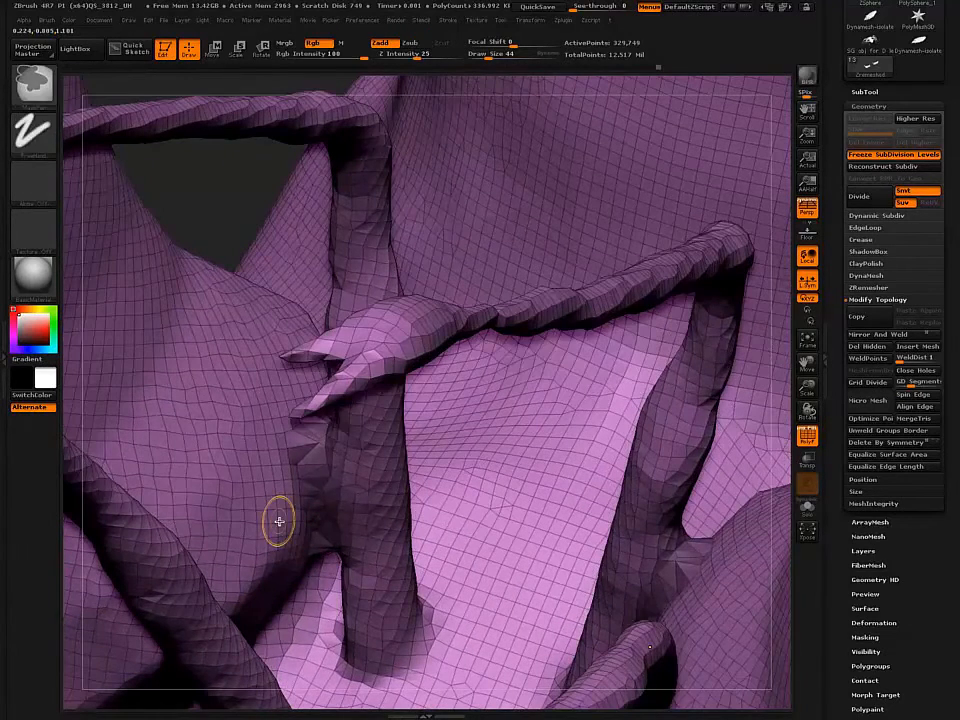
key(ctrl+shift)
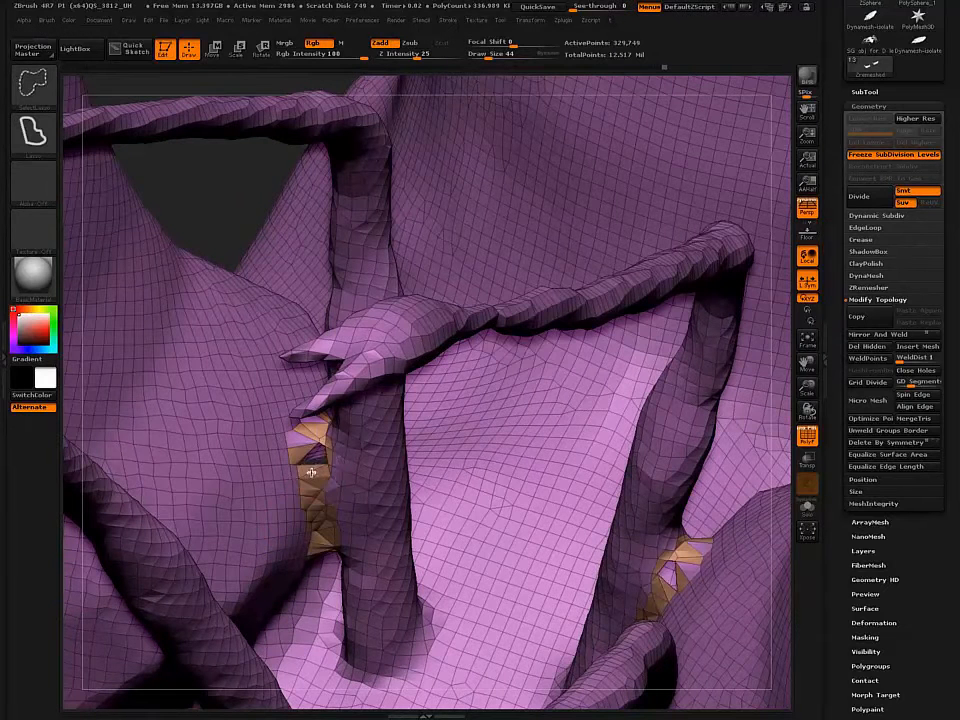
Switch from lasso to SelectRect and isolate the polygroup of bridging polygons beside the foremost tentacles.
ctrl+shift+click(310, 463)
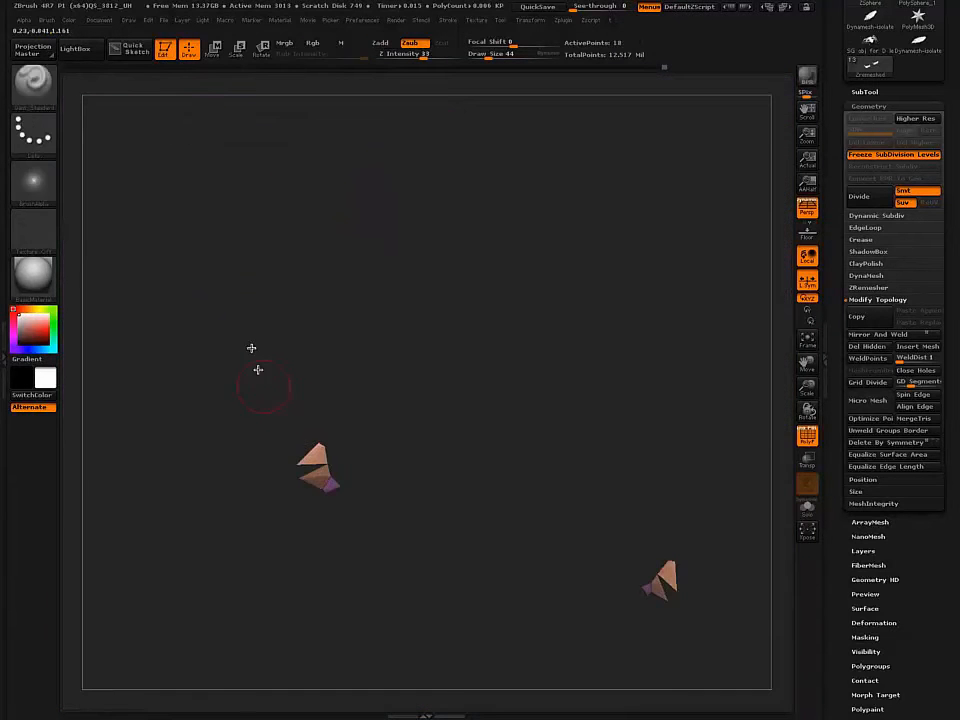
ctrl+shift+click(240, 345)
ctrl+shift+click(31, 83)
ctrl+shift+click(385, 149)
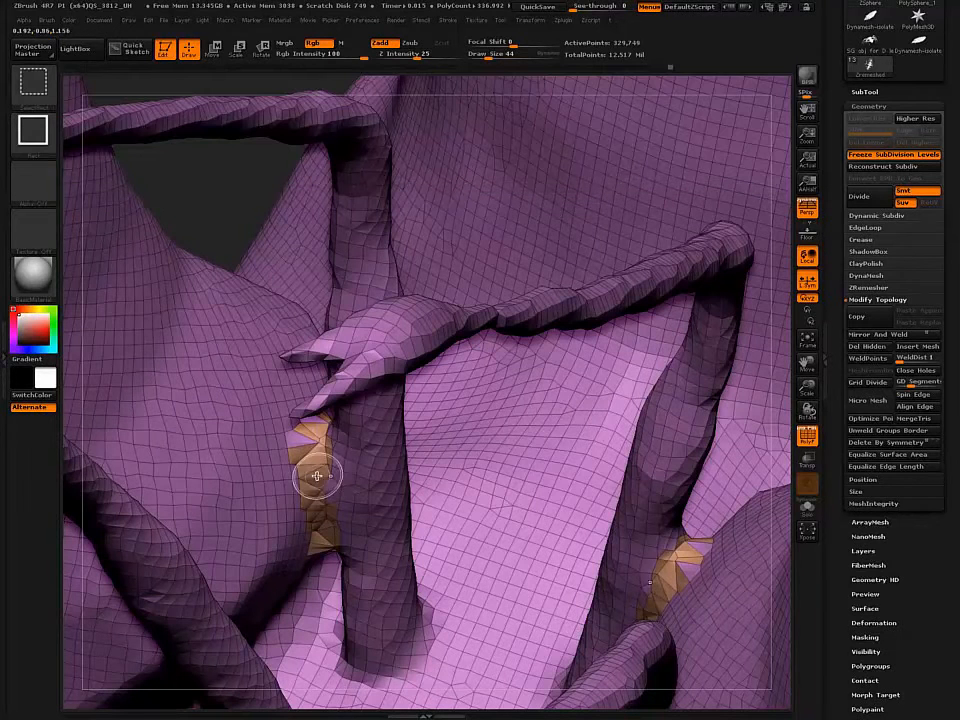
ctrl+shift+click(315, 474)
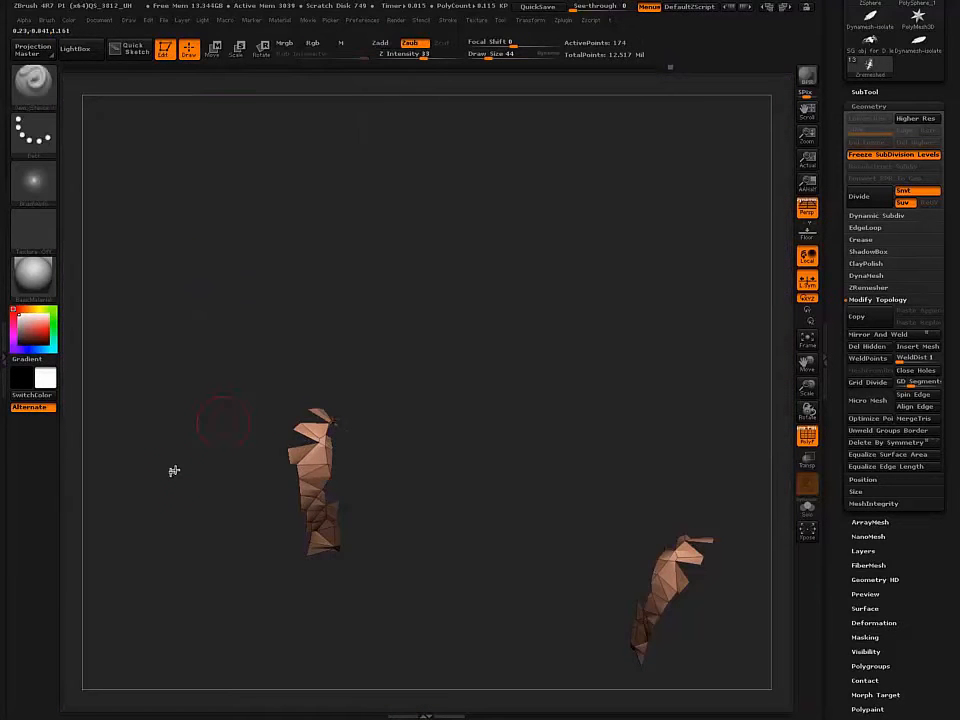
Expand the isolated selection by extra rows of polygons around the bridges and merge everything visible into one polygroup.
key(ctrl+shift+x)
key(ctrl+shift+x)
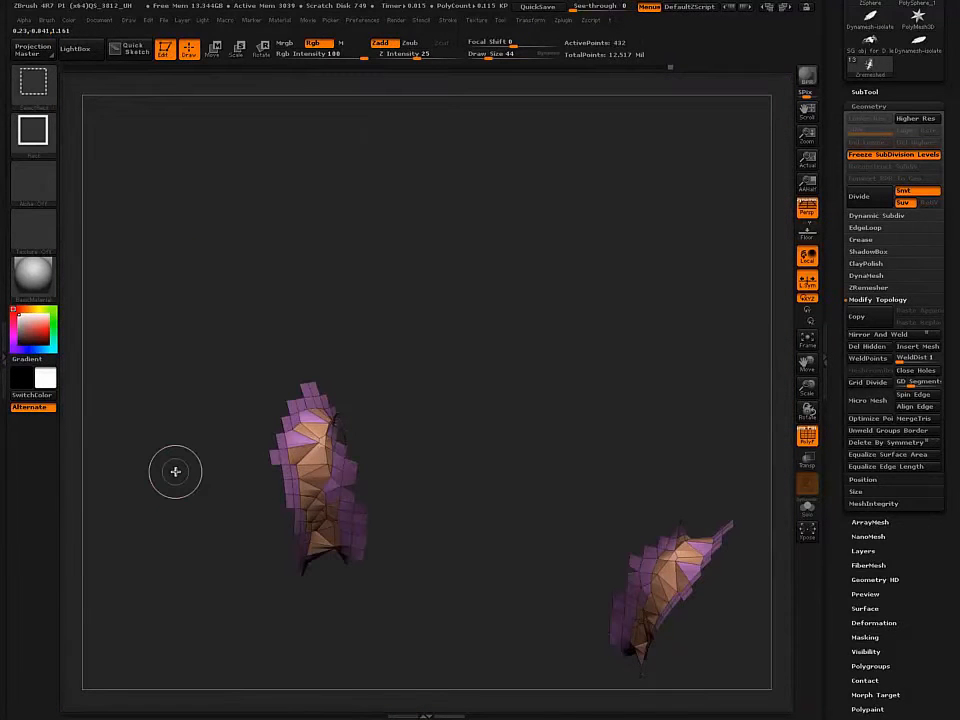
drag(232, 351, 172, 460)
key(ctrl+w)
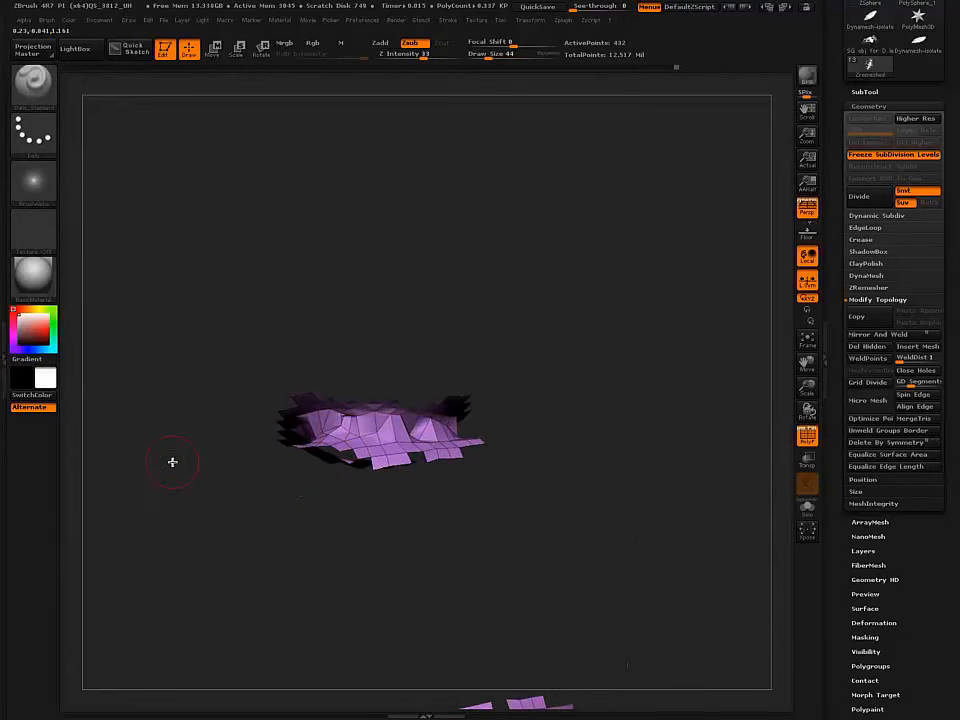
key(ctrl+w)
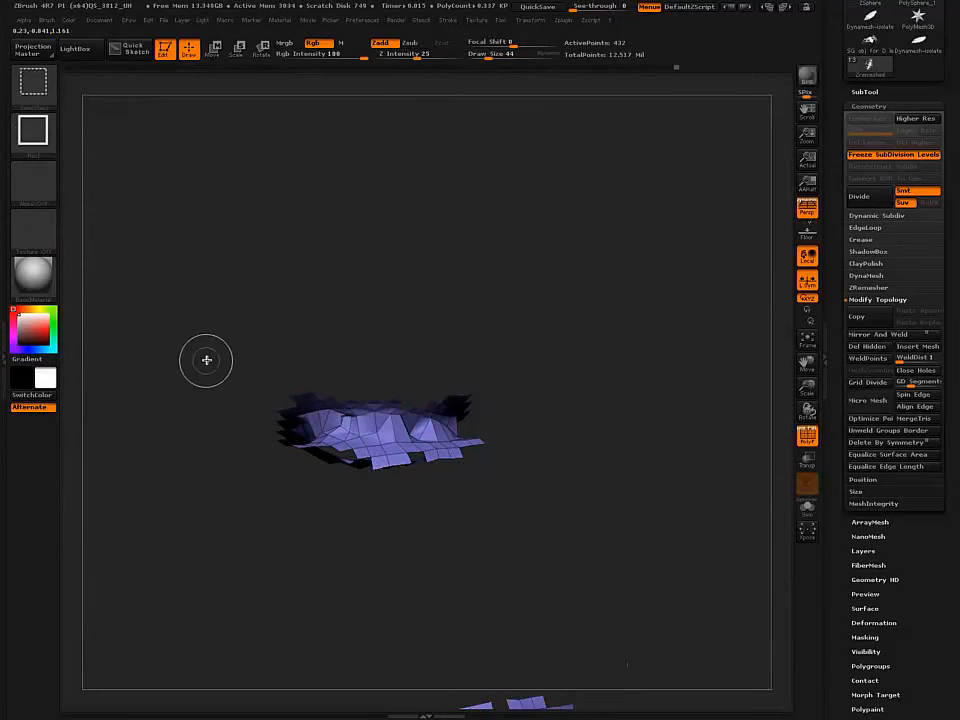
Invert the visibility to show the rest of the creature and delete the hidden bridging polygons.
ctrl+shift+drag(205, 359, 182, 576)
key(shift)
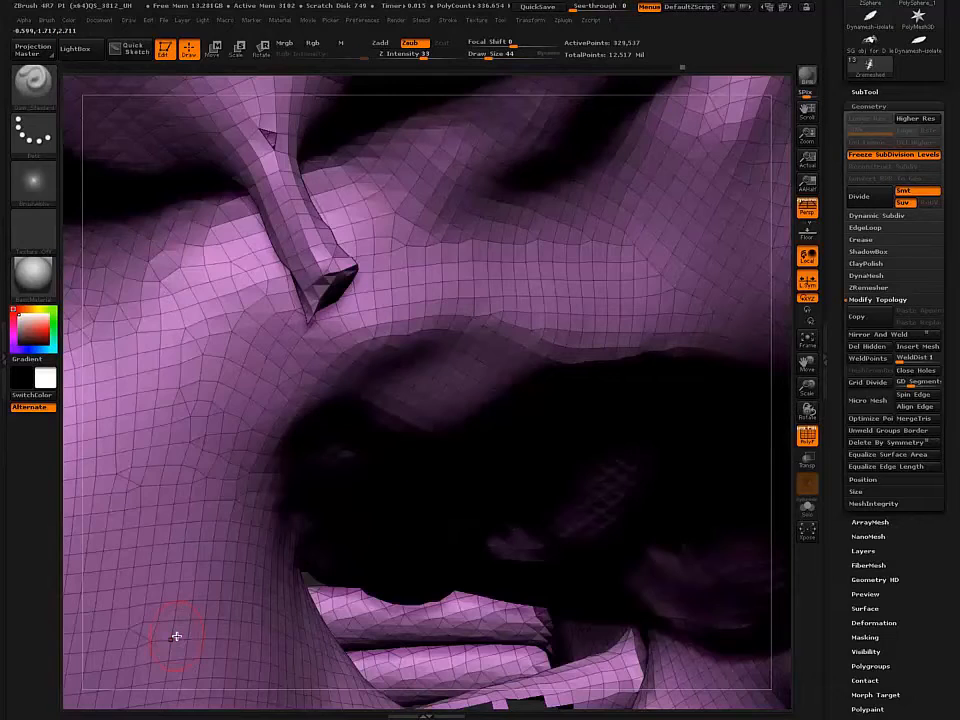
key(f)
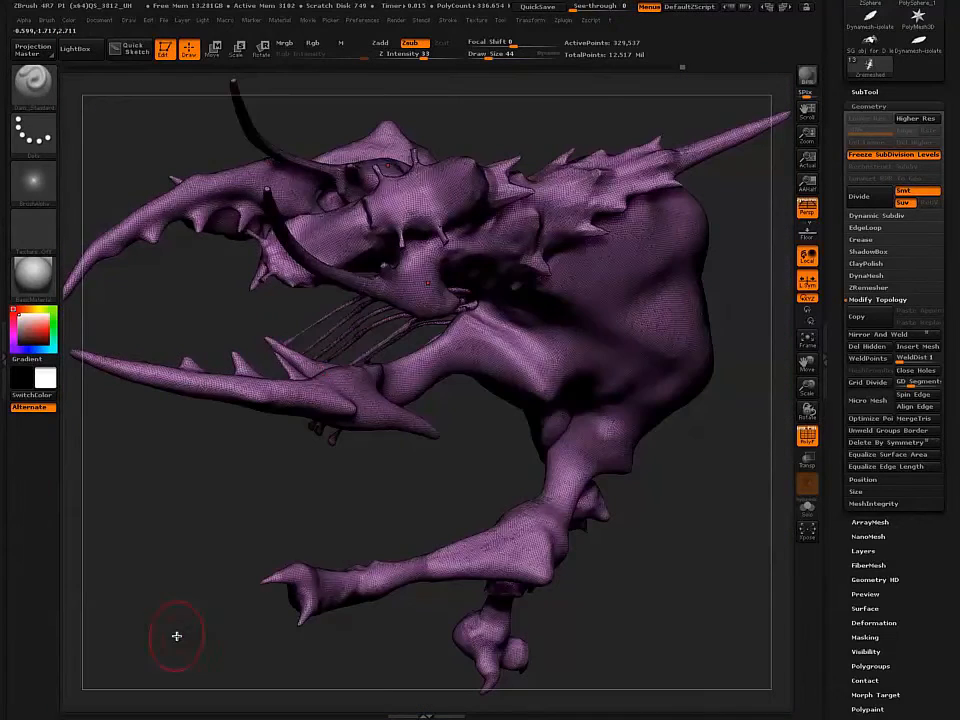
drag(311, 313, 368, 257)
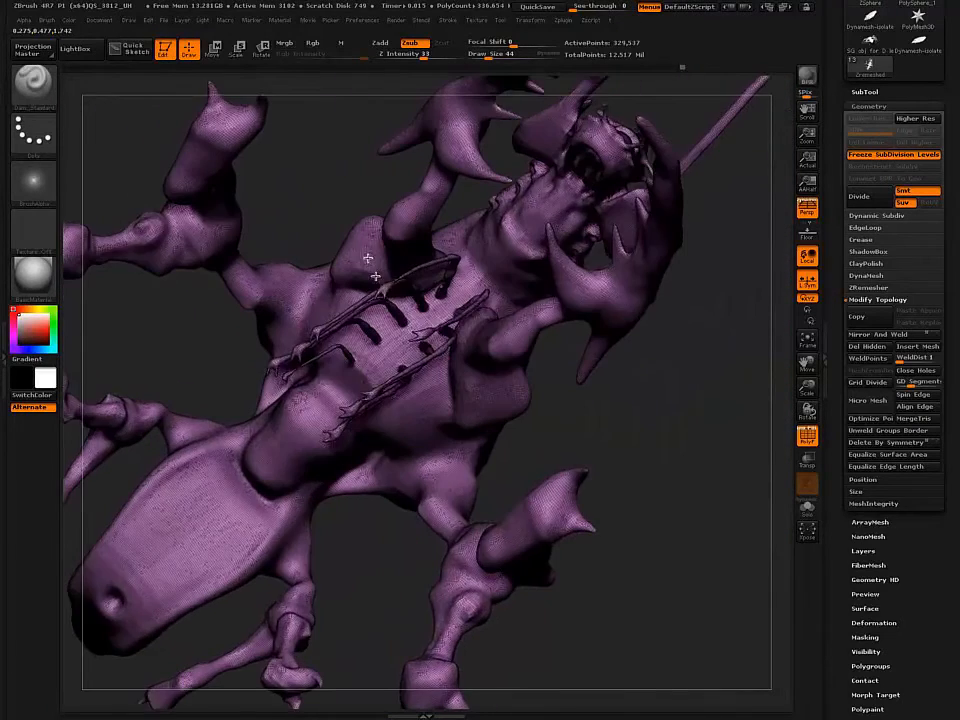
ctrl+right_drag(403, 330, 428, 440)
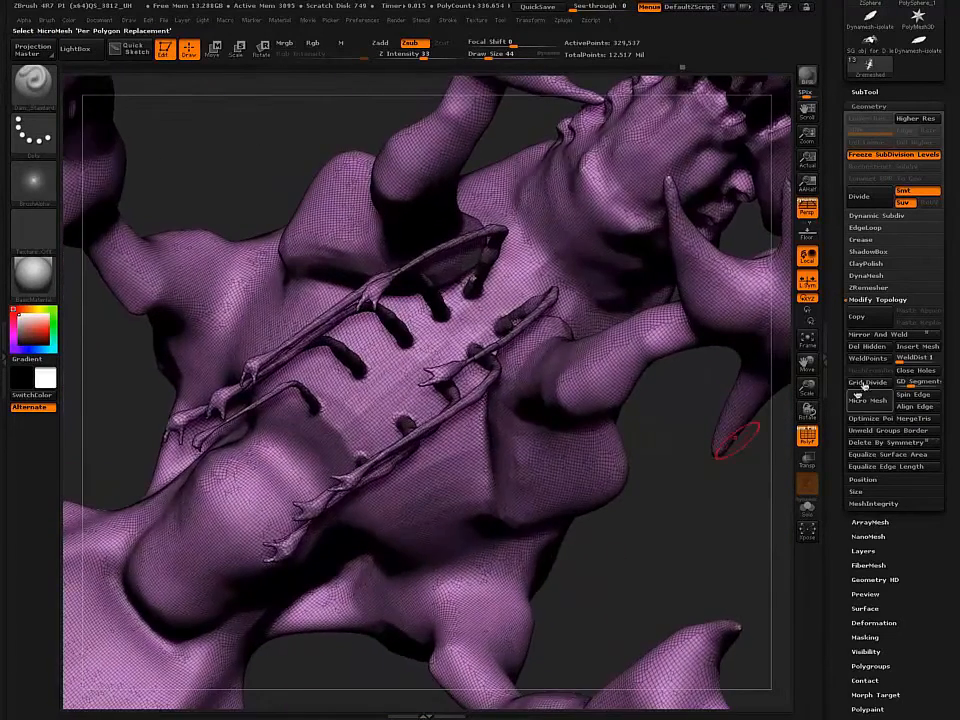
click(860, 348)
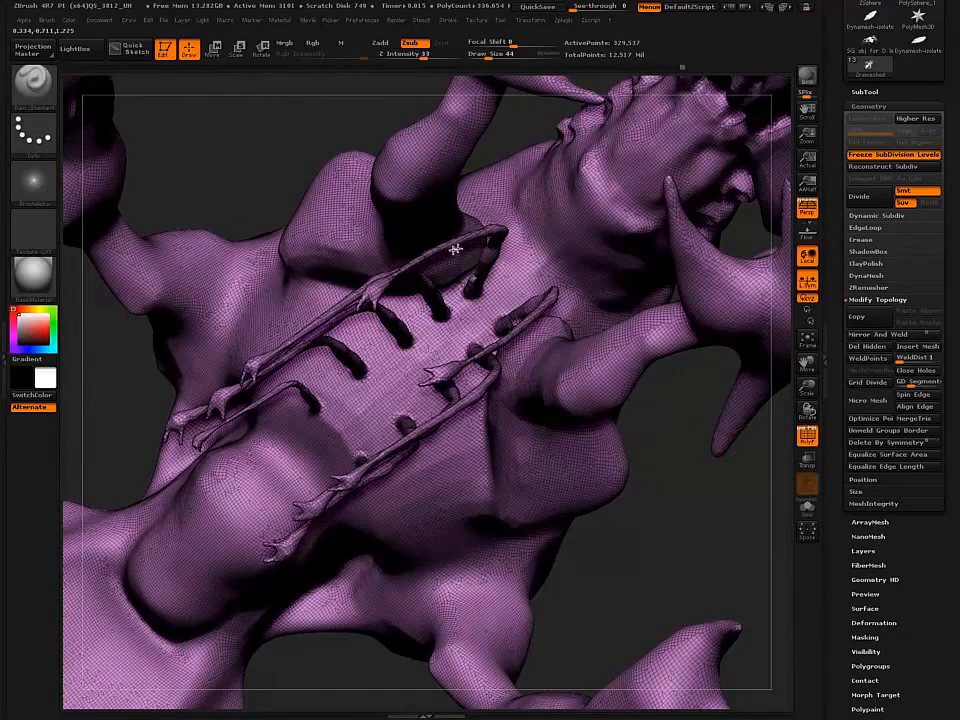
Try to close the holes by the foremost tentacles with a DynaMesh remesh and smooth the patch, then undo it.
mouse_move(464, 239)
right_down()
mouse_move(461, 229)
mouse_move(594, 430)
right_up()
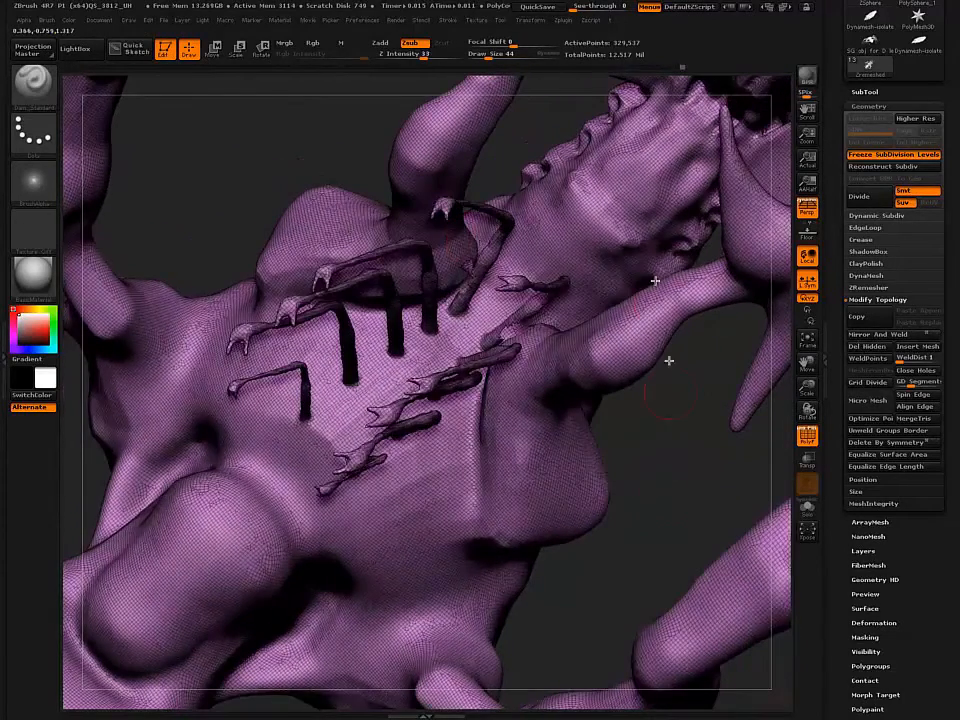
ctrl+right_drag(486, 345, 490, 400)
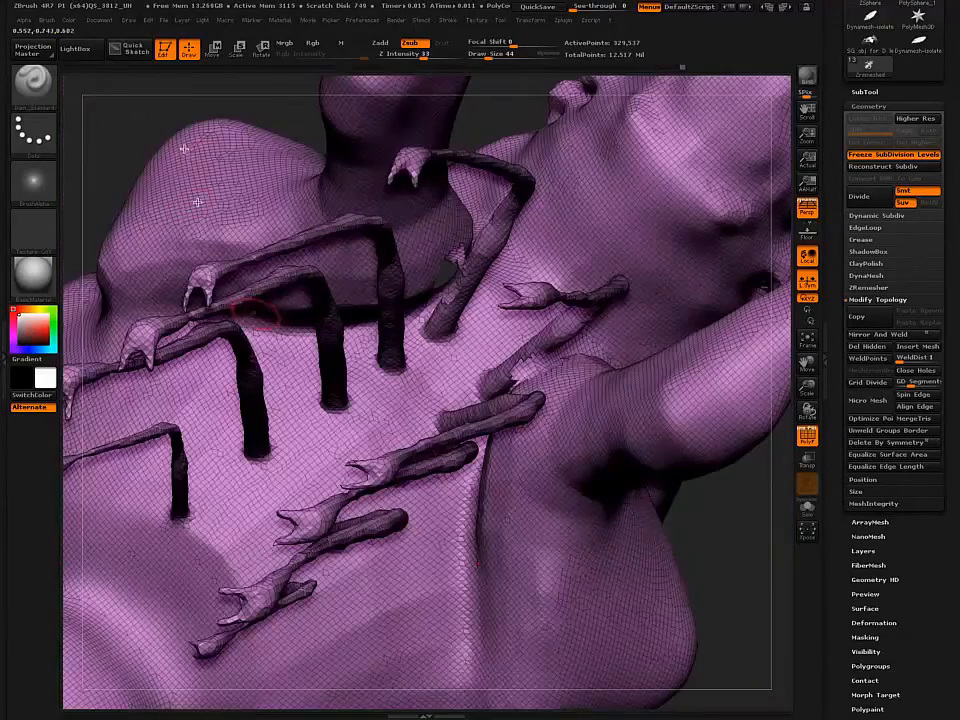
mouse_move(151, 114)
ctrl+mouse_down()
mouse_move(131, 126)
mouse_move(107, 195)
ctrl+mouse_up()
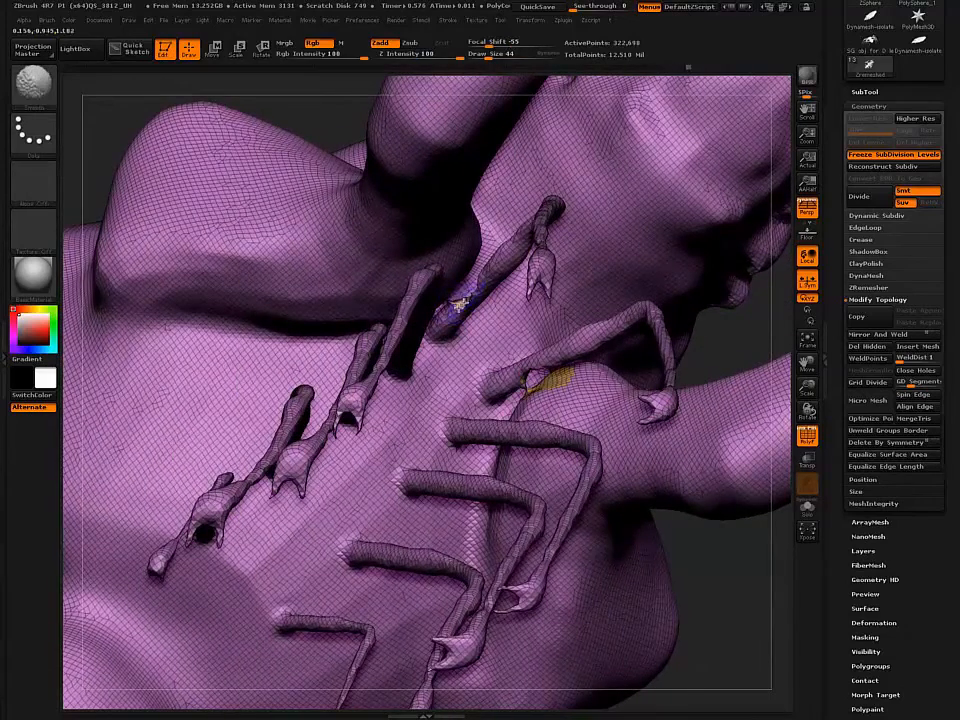
mouse_move(459, 305)
ctrl+right_down()
mouse_move(458, 355)
mouse_move(439, 343)
ctrl+right_up()
shift+click(440, 344)
shift+click(439, 343)
key(ctrl+z)
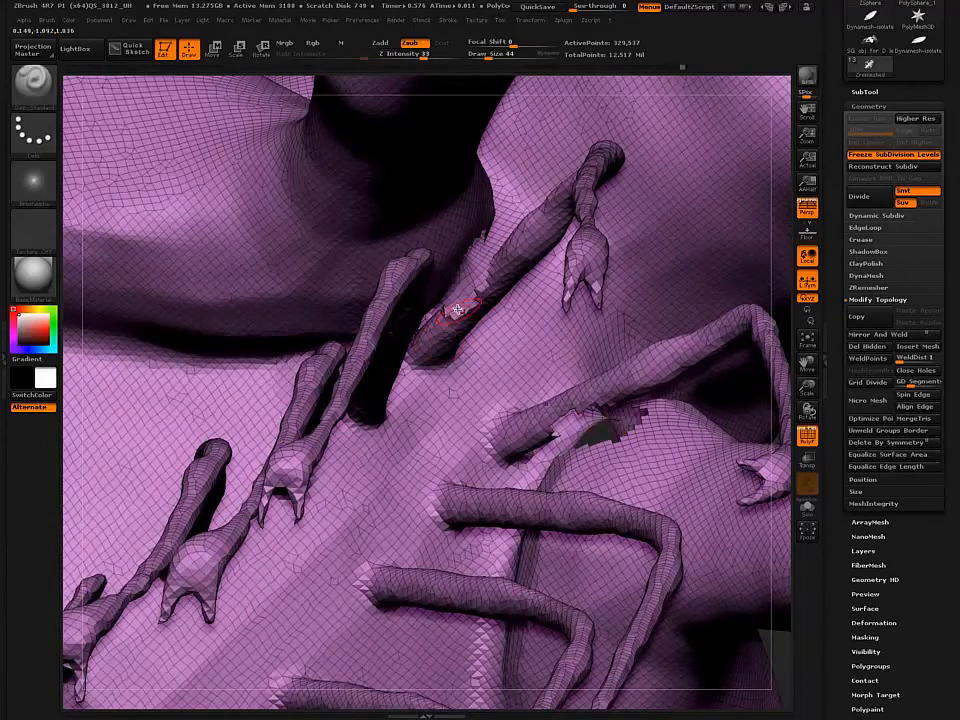
Set the DynaMesh resolution to 144 and remesh the creature to close the holes beside the foremost tentacles.
mouse_move(453, 317)
ctrl+right_down()
mouse_move(450, 415)
mouse_move(431, 362)
ctrl+right_up()
shift+drag(428, 315, 394, 359)
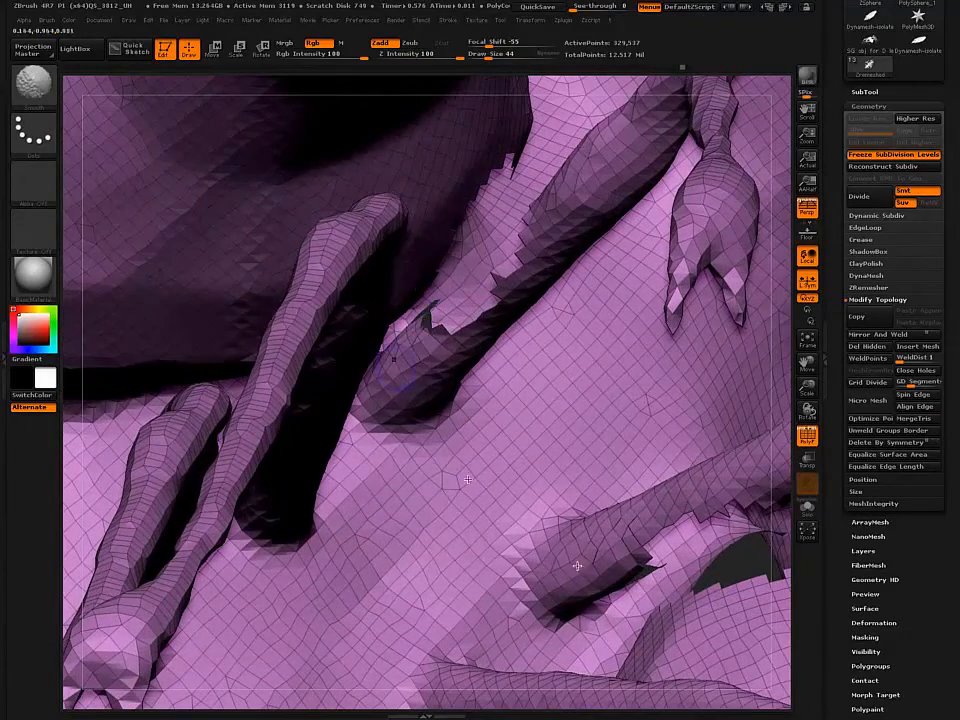
click(858, 276)
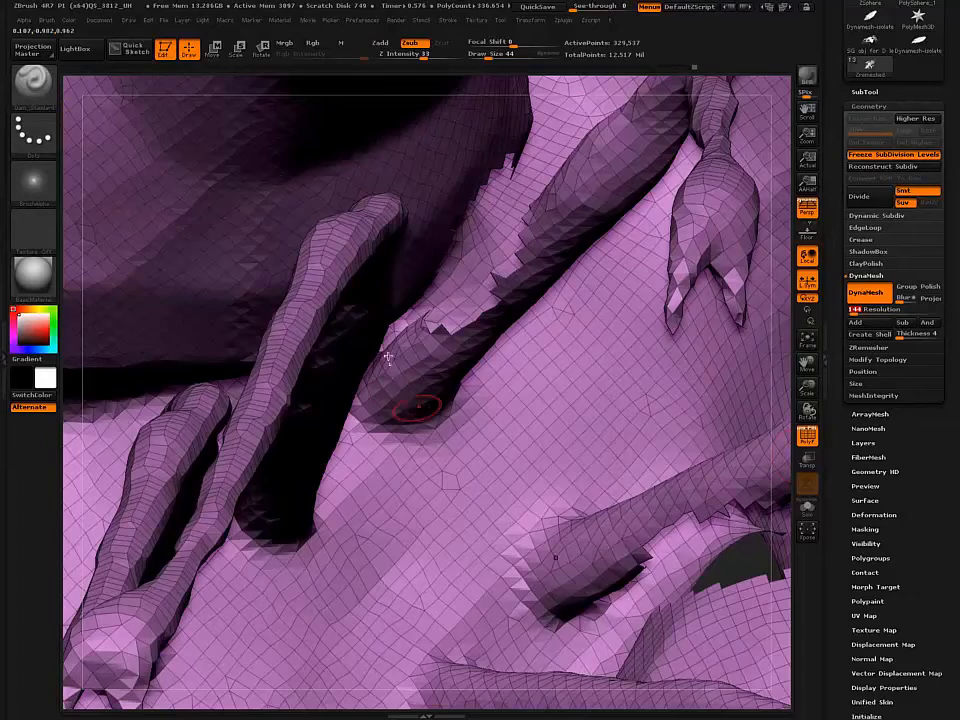
ctrl+right_drag(365, 322, 238, 134)
mouse_move(265, 106)
ctrl+mouse_down()
mouse_move(208, 140)
mouse_move(207, 168)
ctrl+mouse_up()
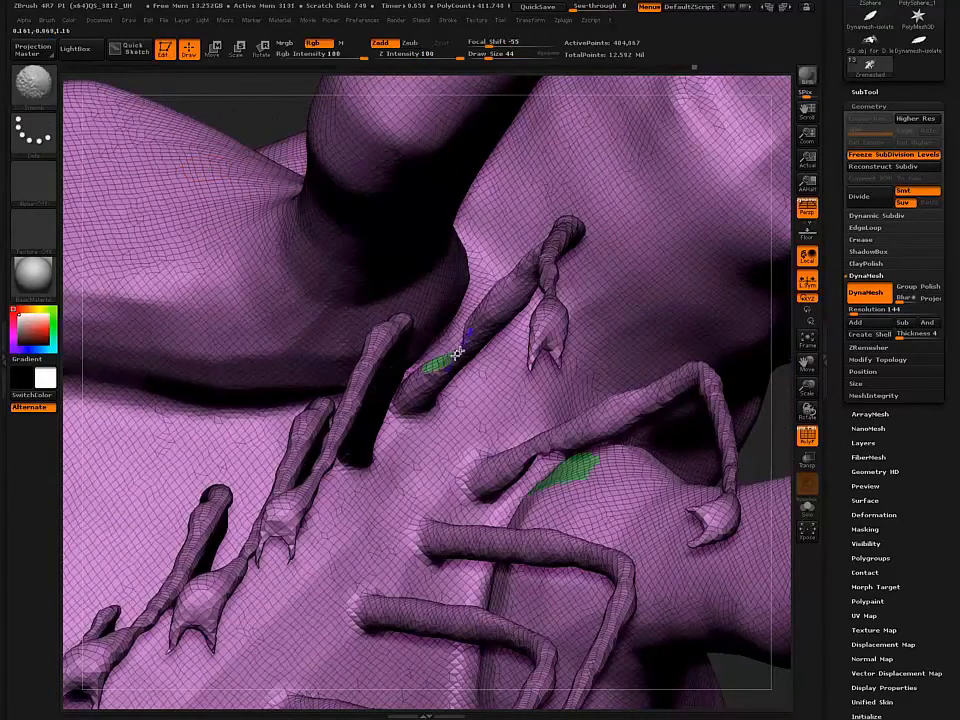
Inflate and smooth the newly patched areas on the foremost tentacle and the adjoining body with the Inflate brush.
key(b)
key(i)
key(n)
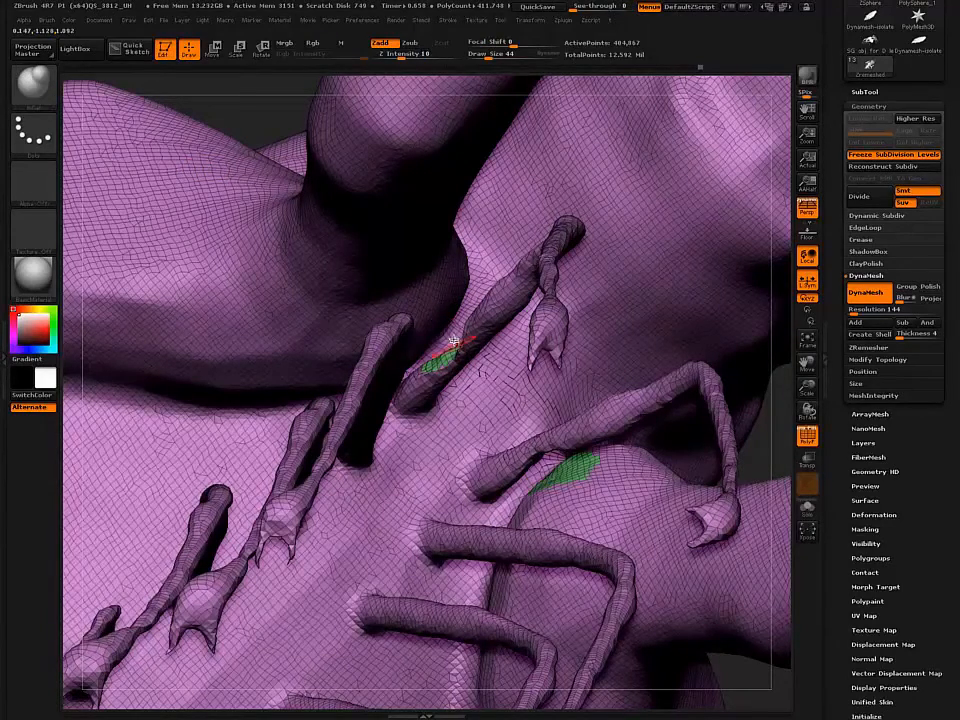
mouse_move(443, 314)
right_down()
mouse_move(437, 295)
mouse_move(442, 303)
right_up()
mouse_move(506, 388)
mouse_down()
mouse_move(500, 393)
mouse_move(510, 387)
mouse_up()
key(shift)
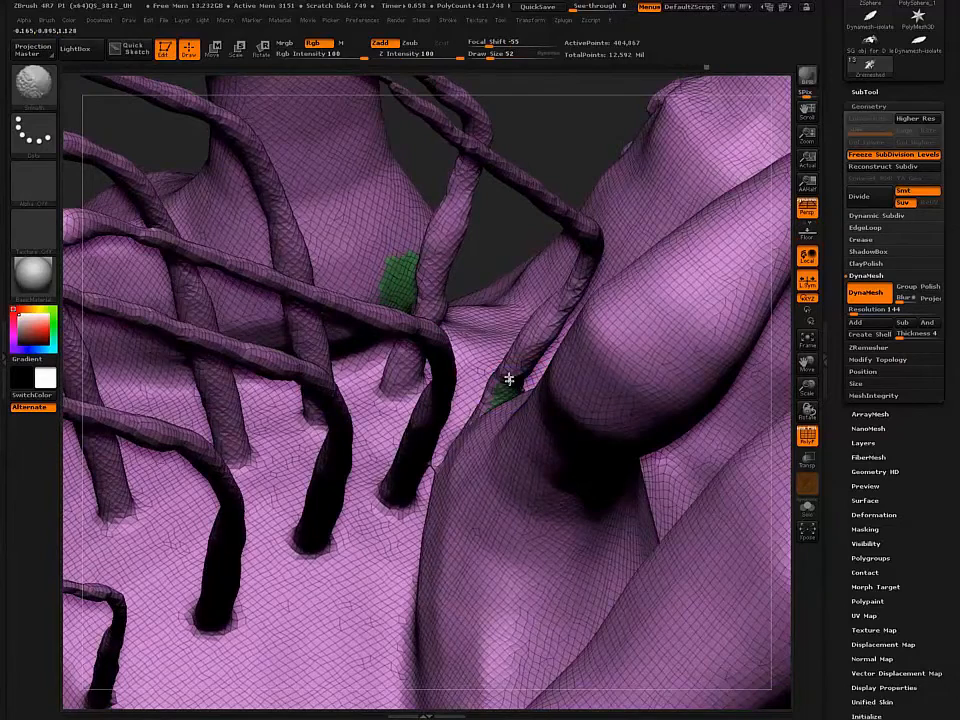
mouse_move(471, 349)
right_down()
mouse_move(422, 360)
mouse_move(476, 369)
right_up()
key(shift)
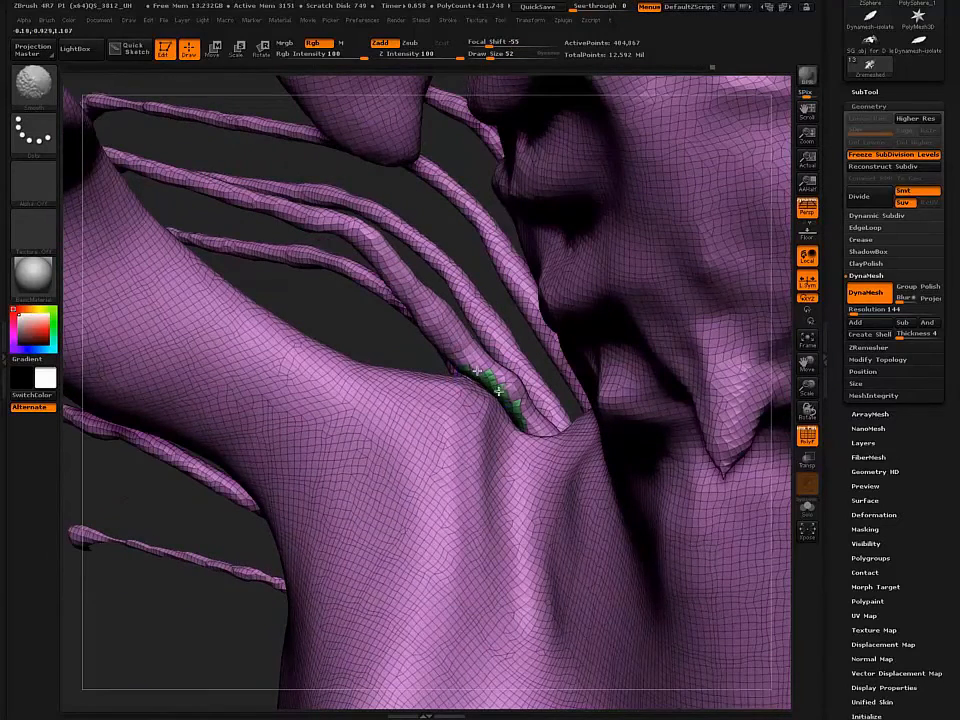
Merge the whole creature into a single polygroup and turn off the polyframe display.
mouse_move(311, 260)
right_down()
mouse_move(318, 321)
mouse_move(242, 499)
mouse_move(146, 420)
mouse_move(162, 418)
mouse_move(178, 452)
mouse_move(221, 583)
mouse_move(197, 529)
right_up()
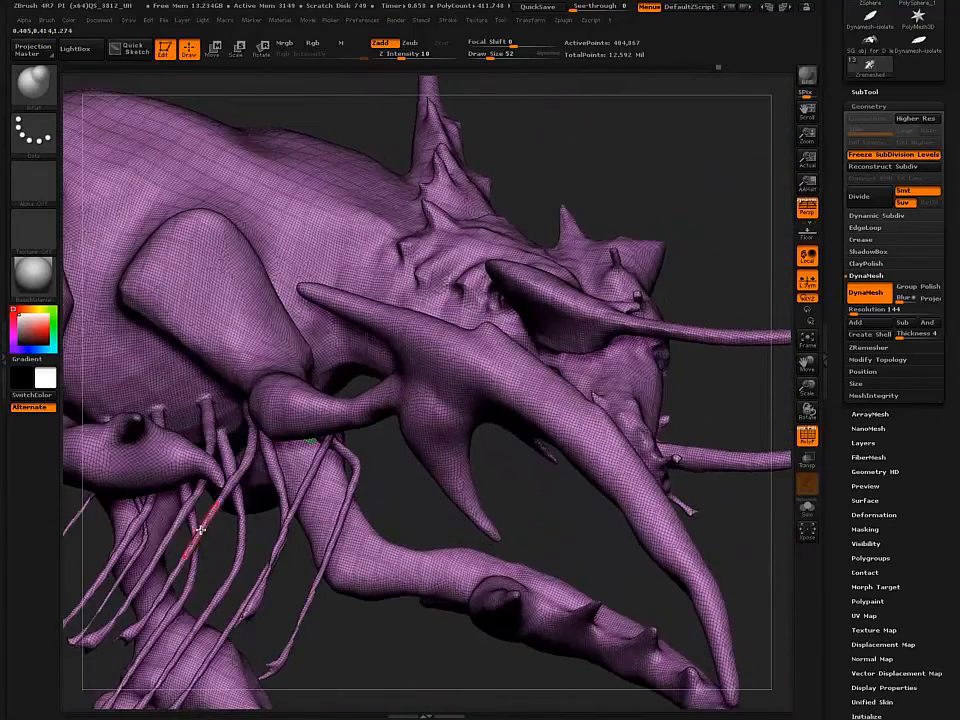
key(ctrl+w)
right_drag(248, 285, 245, 315)
key(shift+f)
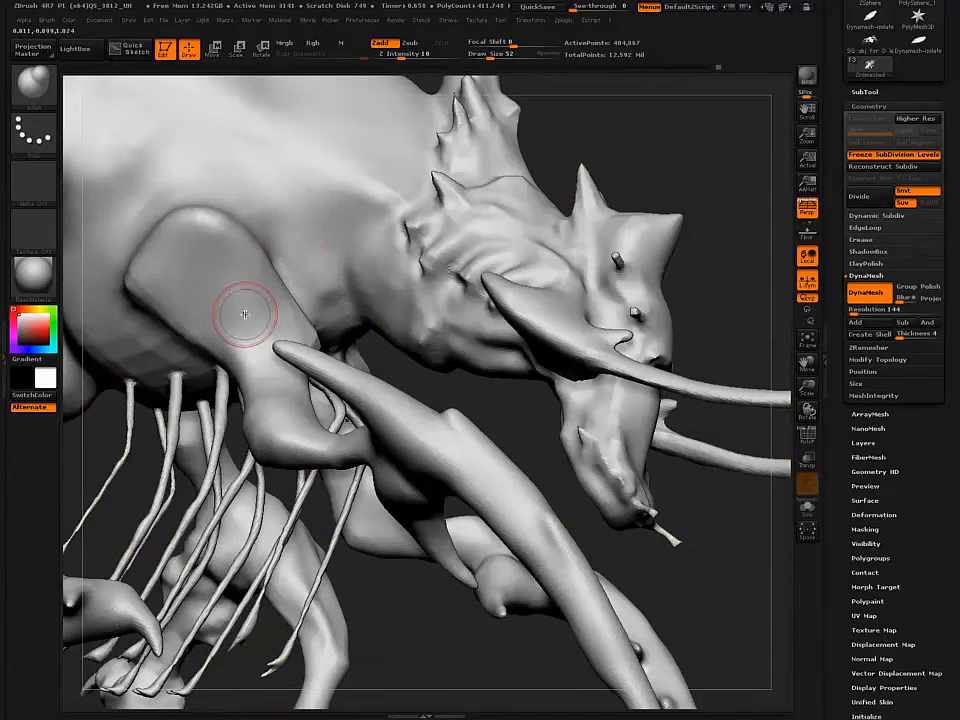
Smooth the creature's upper leg, flank and belly surfaces around the tentacle bases.
ctrl+right_drag(291, 257, 288, 400)
mouse_move(217, 352)
shift+mouse_down()
mouse_move(233, 392)
mouse_move(225, 455)
shift+mouse_up()
mouse_move(228, 442)
right_down()
mouse_move(176, 435)
mouse_move(142, 518)
right_up()
mouse_move(142, 518)
alt+right_down()
mouse_move(175, 504)
mouse_move(229, 454)
alt+right_up()
shift+drag(229, 454, 222, 420)
mouse_move(182, 403)
right_down()
mouse_move(199, 436)
mouse_move(177, 308)
mouse_move(174, 335)
right_up()
alt+right_drag(122, 544, 224, 476)
shift+drag(224, 476, 201, 480)
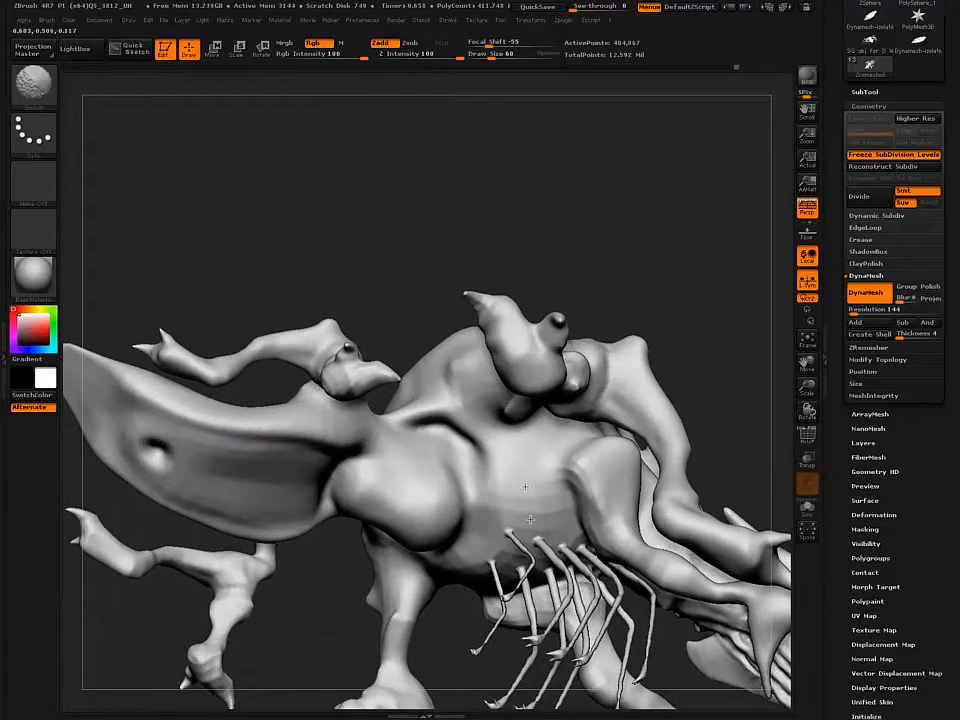
mouse_move(571, 497)
shift+mouse_down()
mouse_move(571, 468)
mouse_move(580, 502)
shift+mouse_up()
alt+right_drag(431, 477, 262, 344)
right_drag(354, 381, 357, 272)
right_drag(347, 450, 344, 488)
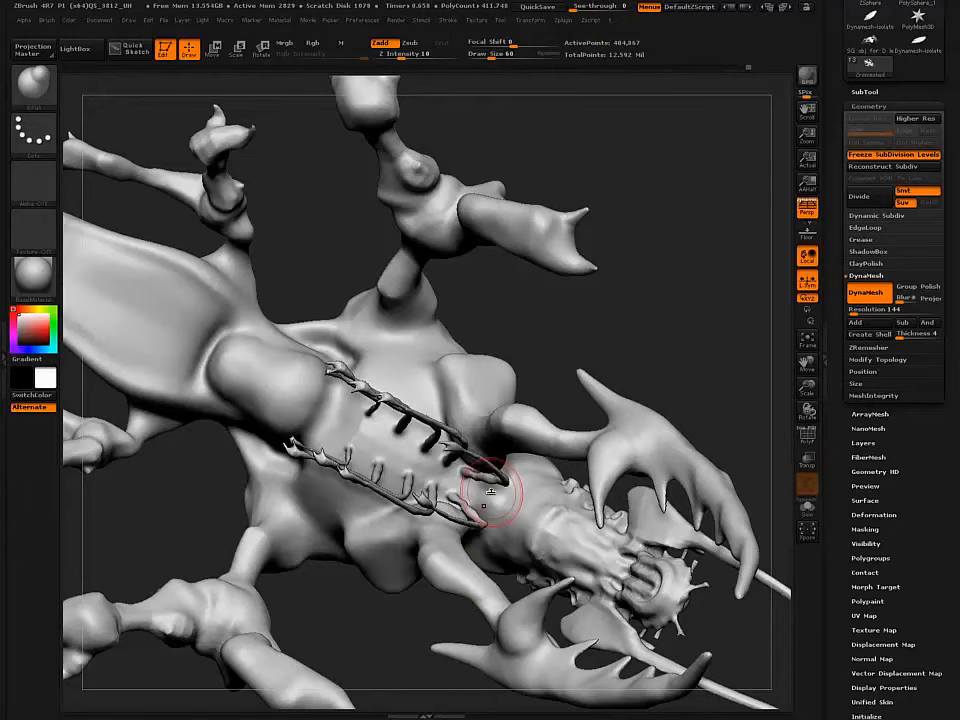
key(shift)
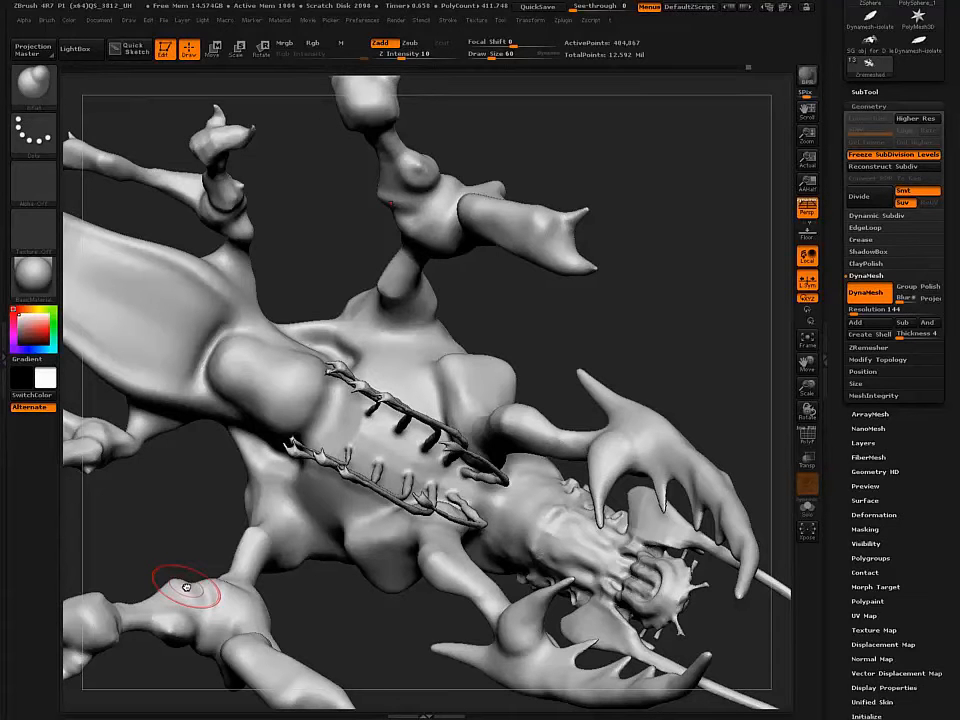
Carve four round pits into the folds along the side of the neck with the ClayBuildup brush at draw size 28.
mouse_move(328, 284)
mouse_down()
mouse_move(326, 508)
mouse_move(348, 370)
mouse_move(334, 364)
mouse_move(364, 384)
mouse_move(147, 432)
mouse_up()
alt+drag(454, 390, 458, 487)
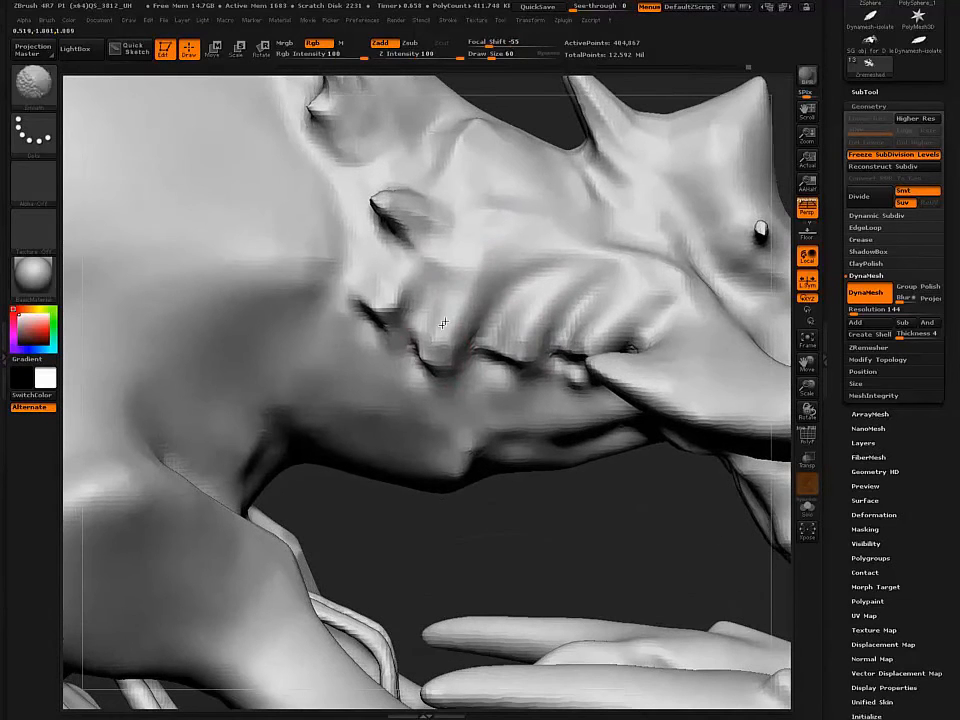
right_drag(430, 278, 434, 263)
key(b)
key(c)
key(b)
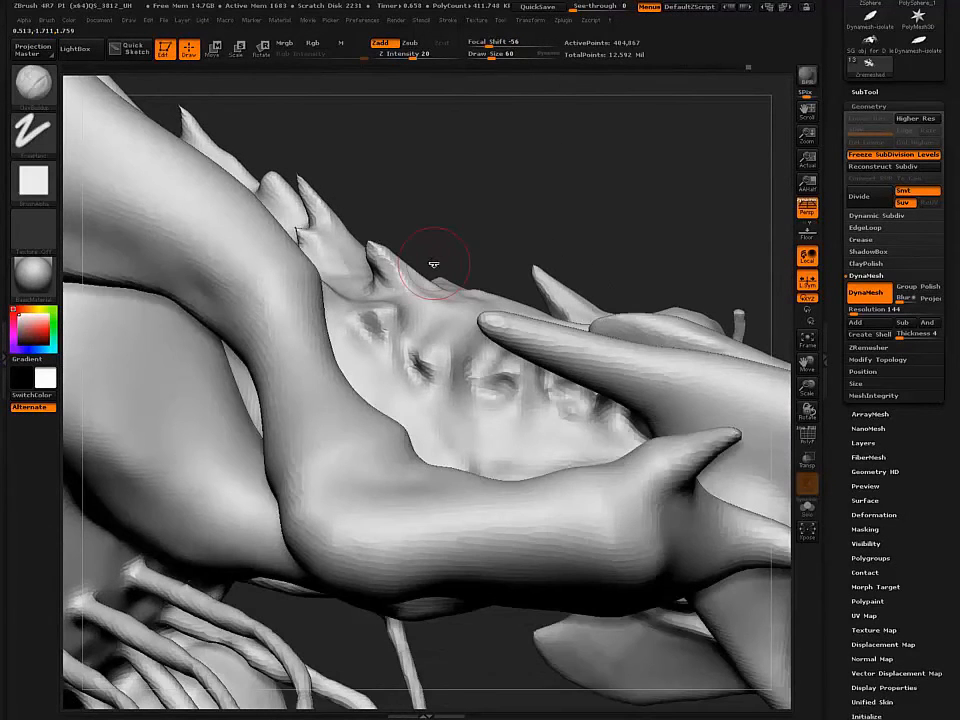
key(bracketleft)
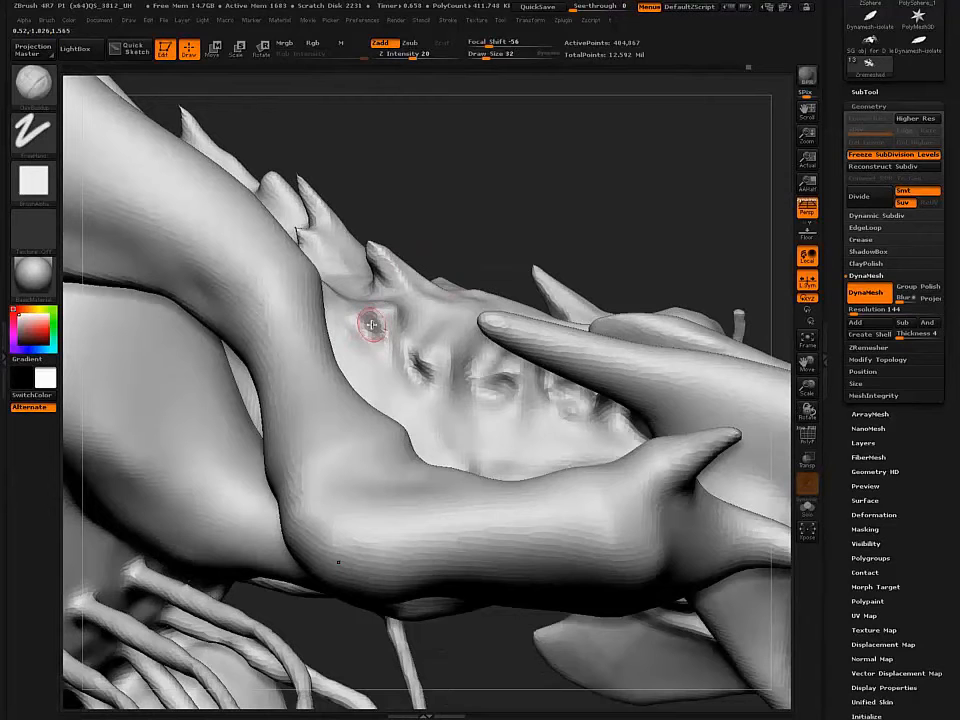
drag(371, 329, 381, 332)
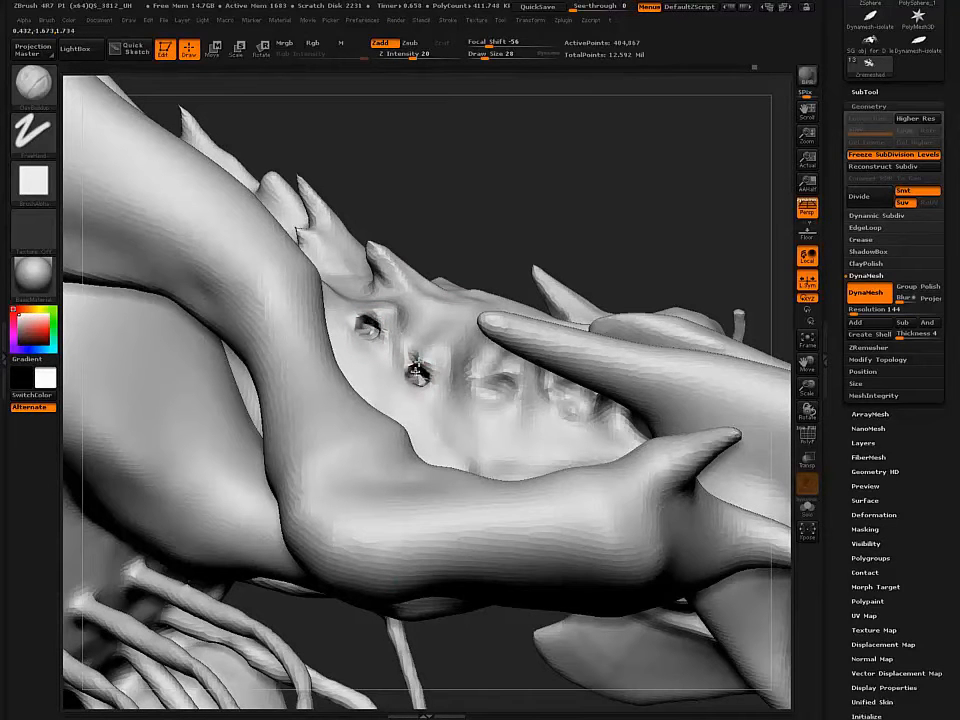
alt+drag(497, 386, 505, 394)
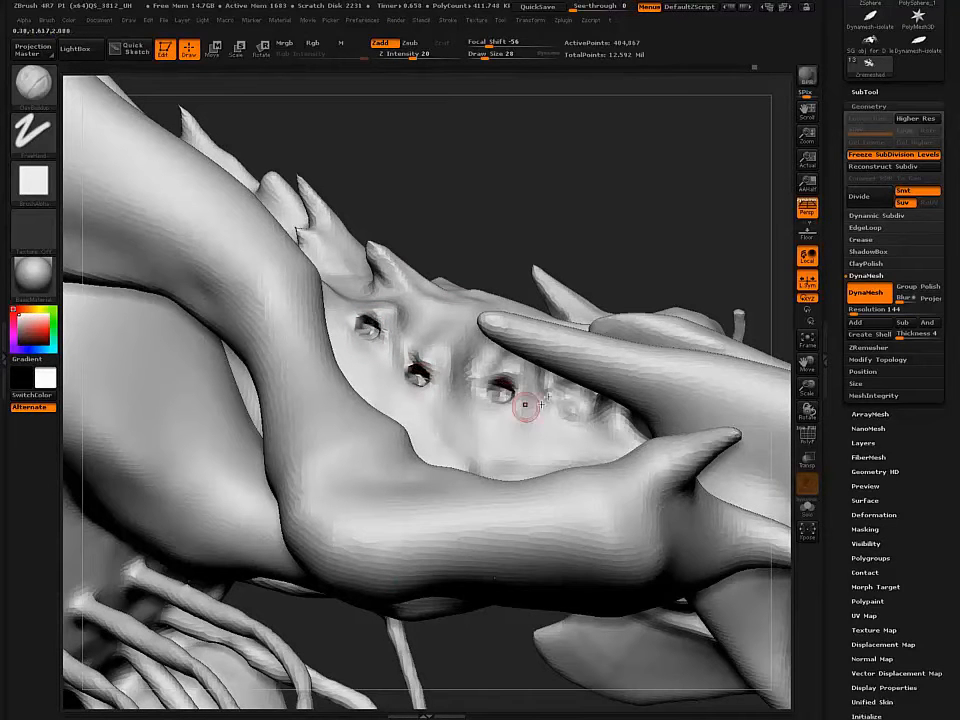
mouse_move(548, 396)
right_down()
mouse_move(553, 364)
mouse_move(572, 382)
right_up()
alt+drag(575, 382, 581, 380)
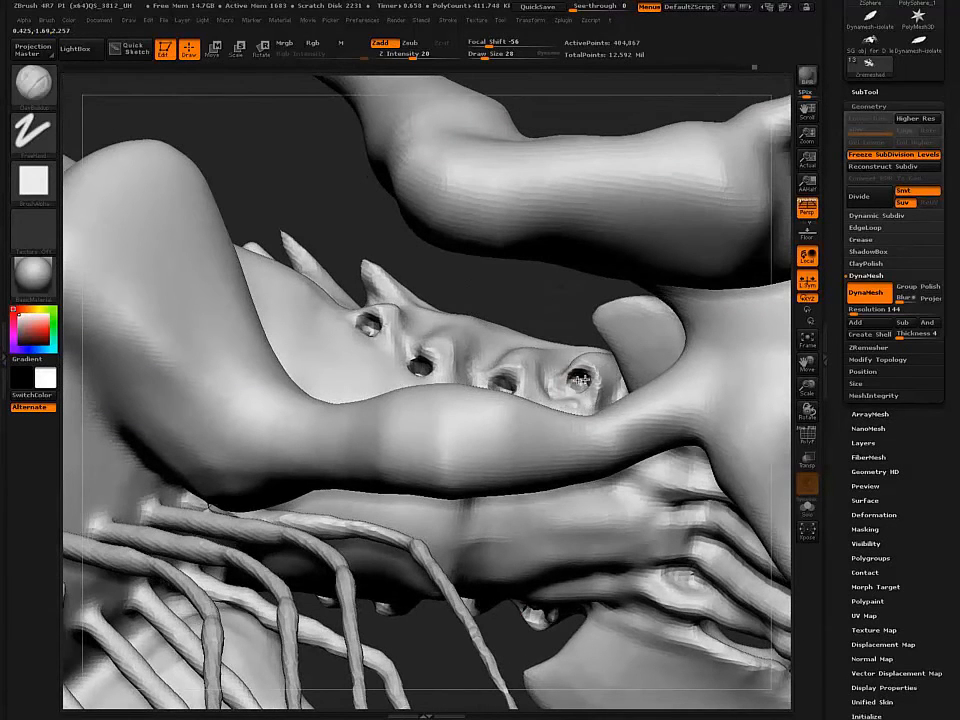
mouse_move(415, 322)
right_down()
mouse_move(408, 294)
mouse_move(420, 354)
right_up()
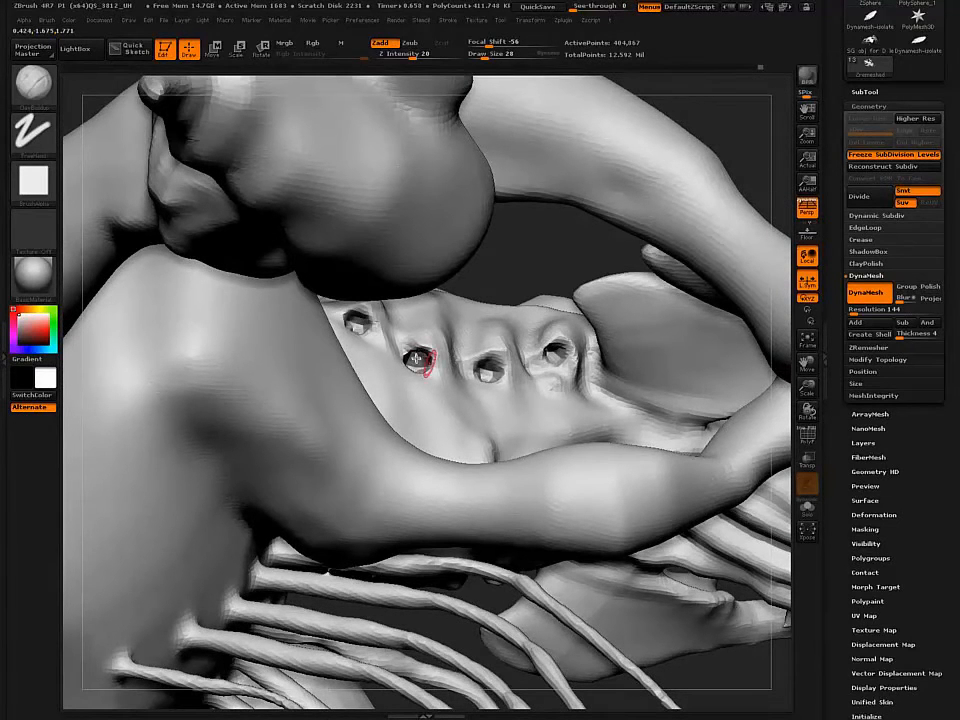
Pull a small spike out of the snout's side edge near its tip with the SnakeHook brush at draw size 24.
key(f)
mouse_move(291, 250)
right_down()
mouse_move(248, 330)
mouse_move(257, 408)
mouse_move(306, 492)
right_up()
right_drag(334, 550, 339, 553)
key(f)
ctrl+right_drag(315, 433, 330, 538)
alt+right_drag(373, 608, 300, 325)
ctrl+right_drag(309, 400, 328, 542)
key(b)
key(s)
key(h)
right_drag(245, 405, 248, 465)
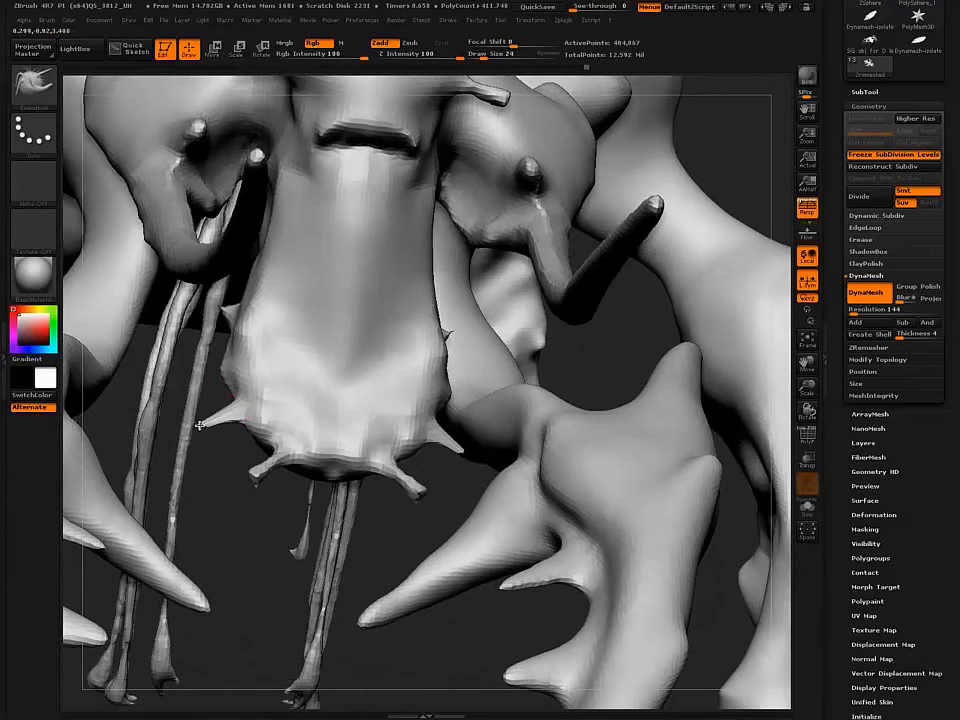
Pull two more small spikes out of the snout's side, farther up from the tip.
right_drag(228, 346, 222, 317)
drag(218, 316, 204, 311)
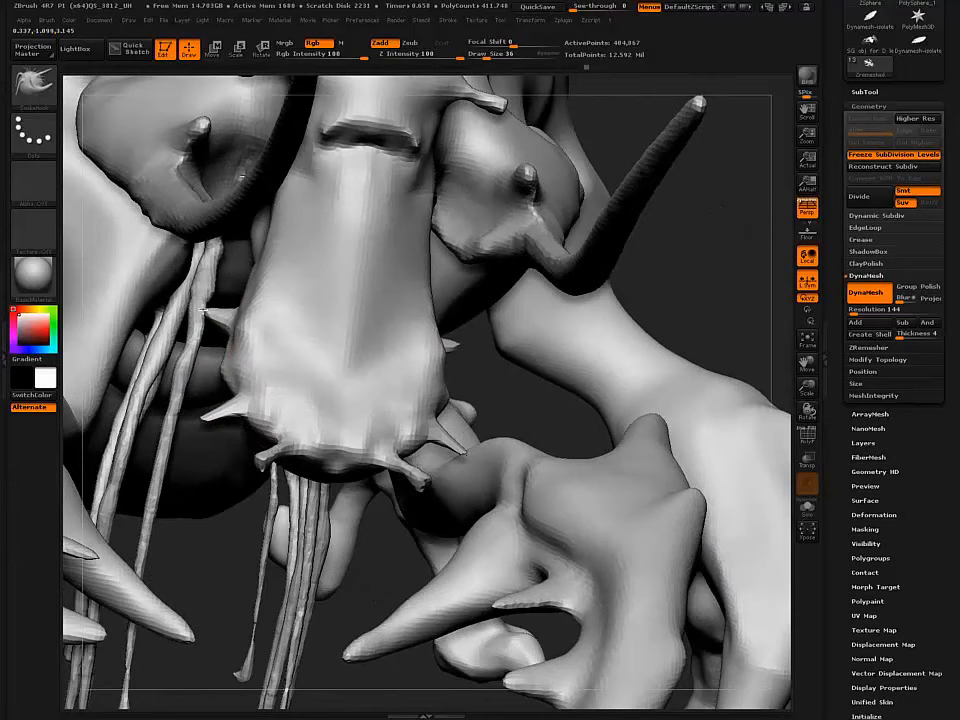
mouse_move(229, 360)
right_down()
mouse_move(257, 364)
mouse_move(233, 340)
mouse_move(222, 371)
right_up()
key(bracketleft)
drag(222, 371, 188, 365)
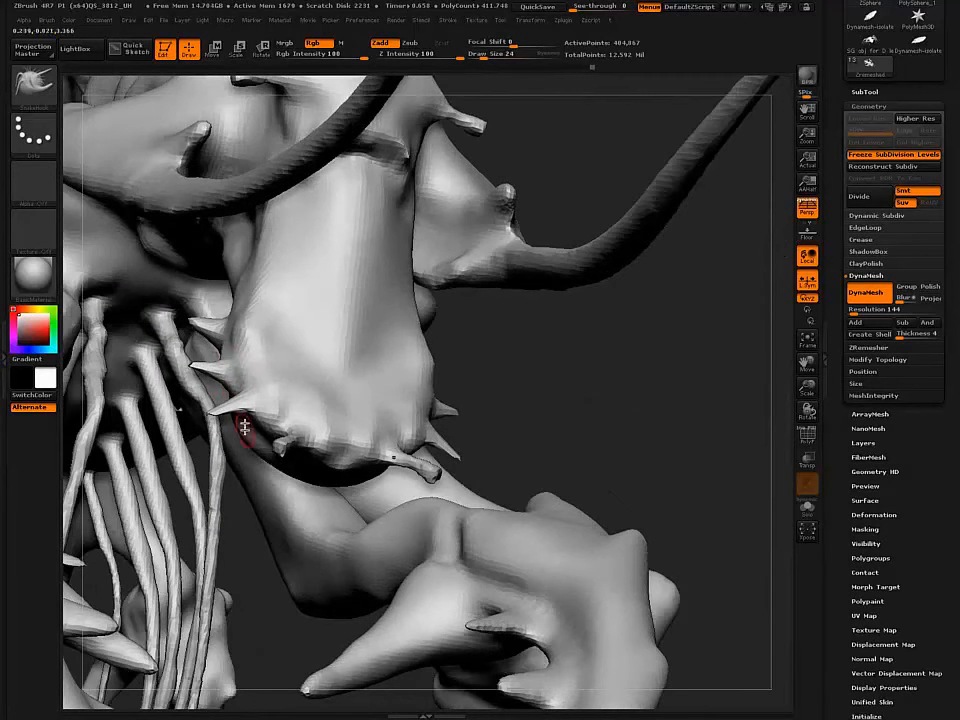
Turn off DynaMesh mode for the creature mesh.
key(f)
right_drag(178, 393, 365, 427)
right_drag(249, 338, 235, 455)
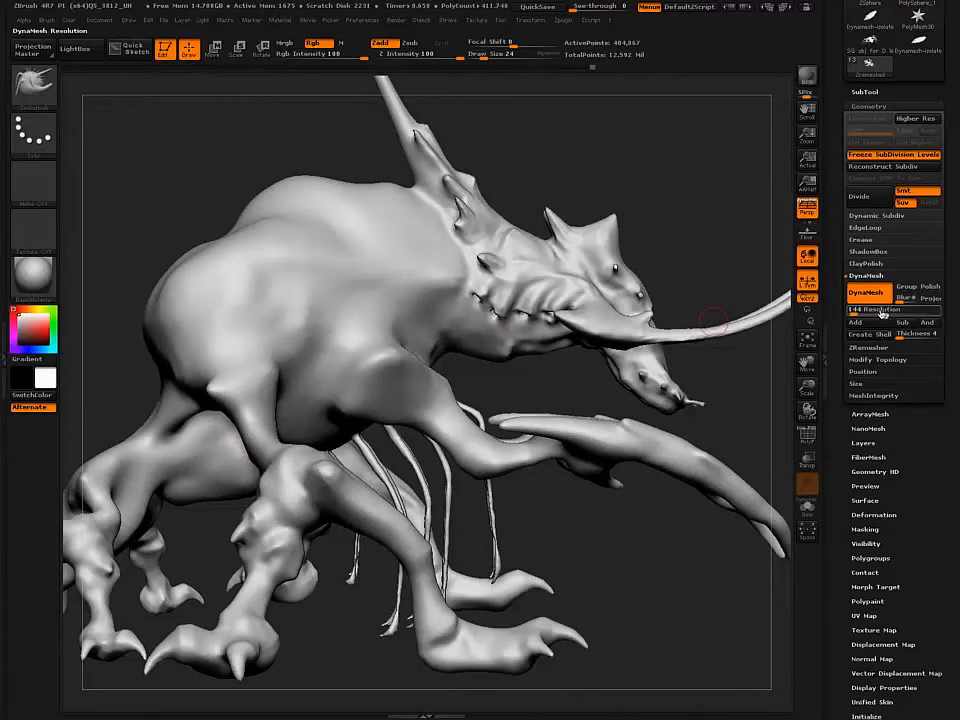
right_drag(683, 272, 648, 311)
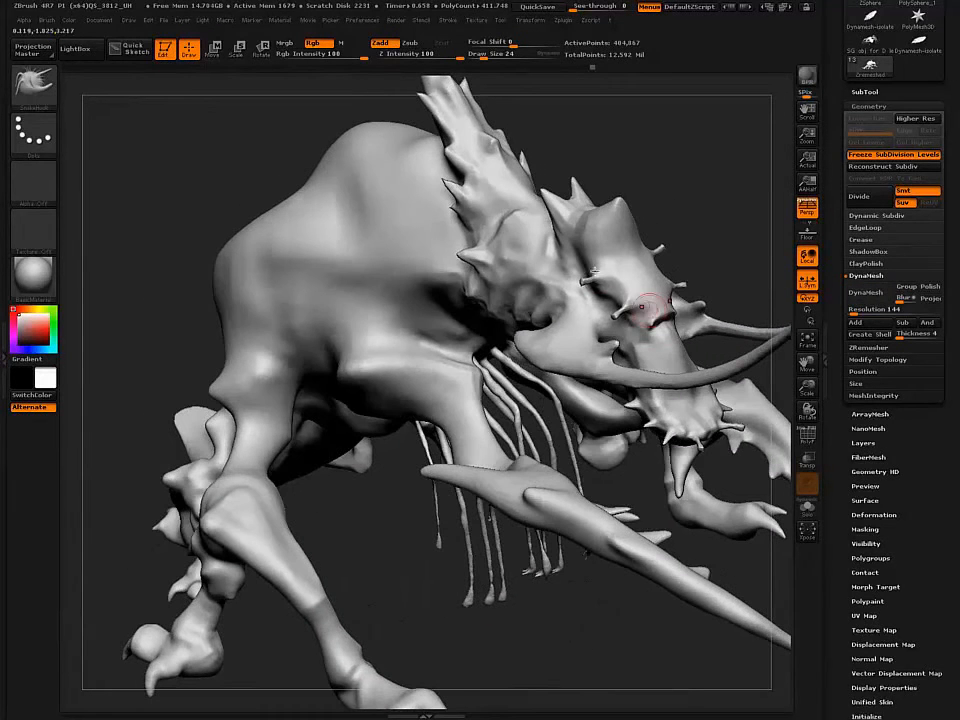
Remesh the creature using ZRemesher with a target polygon count of 4, and display its polyframe.
right_drag(729, 214, 752, 189)
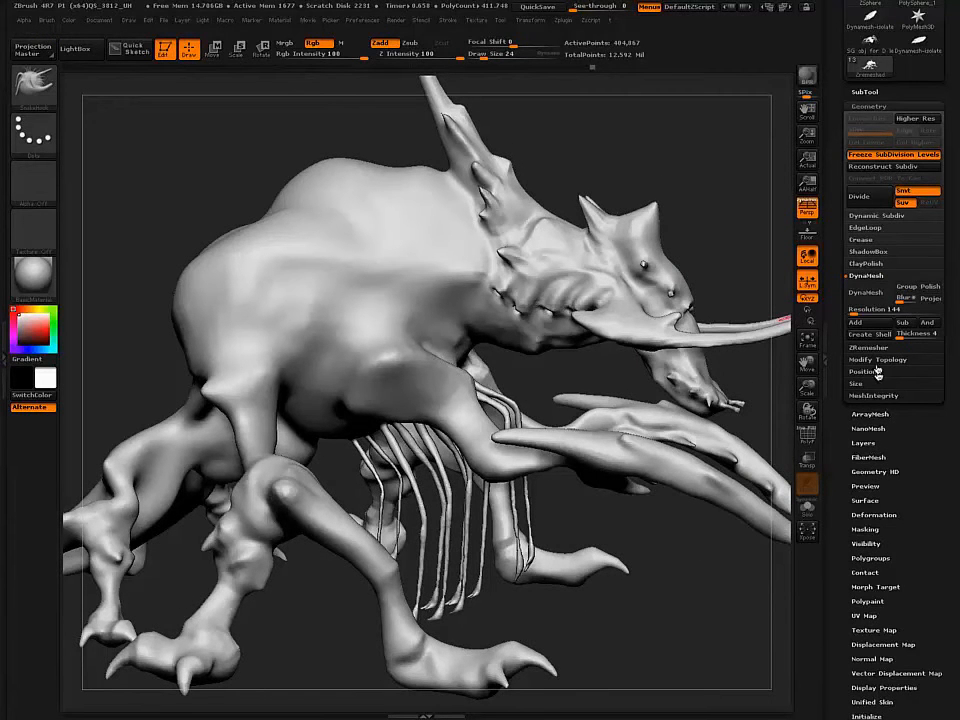
click(874, 347)
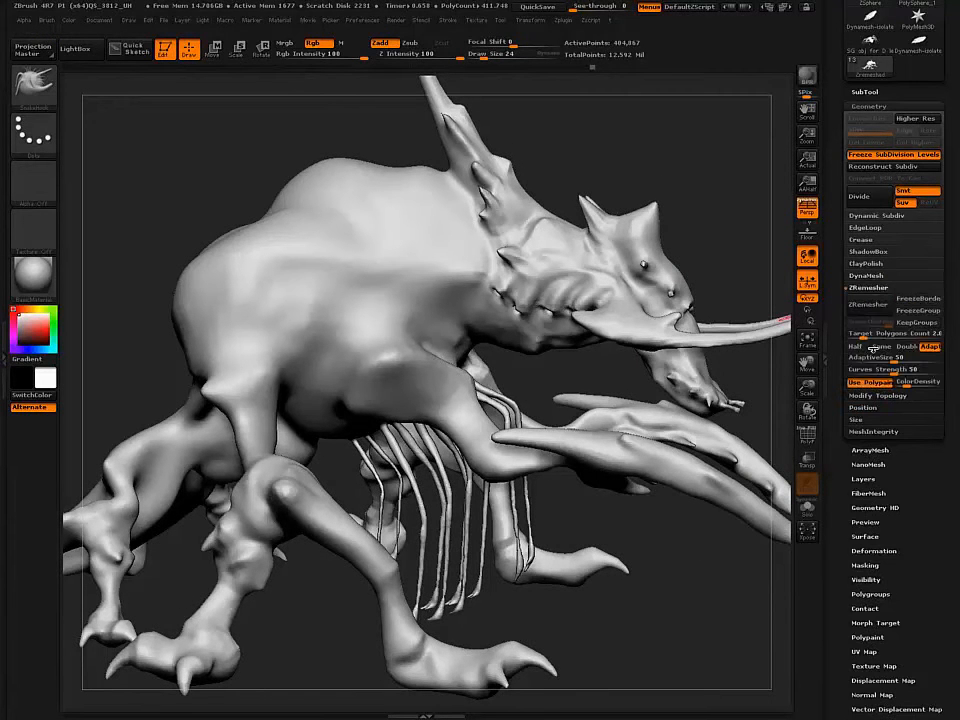
click(872, 337)
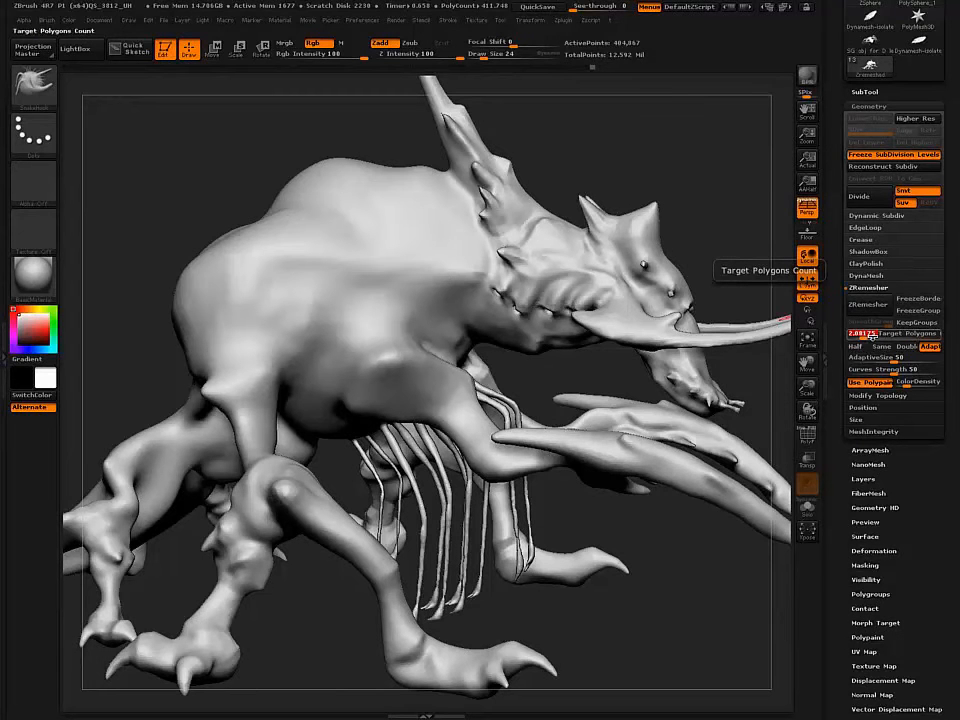
text(4)
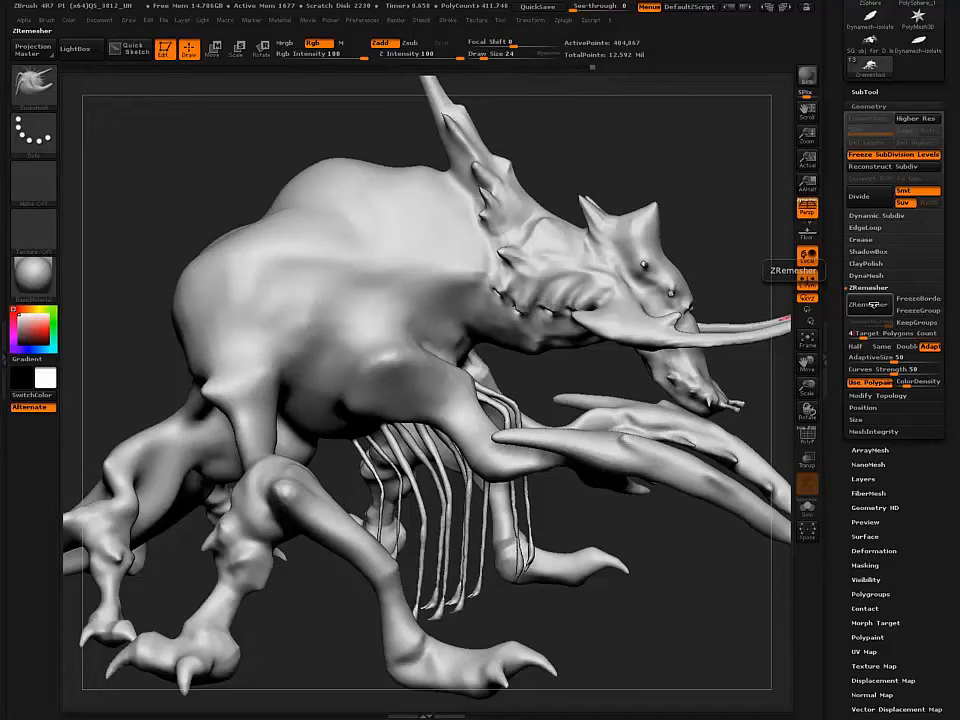
click(874, 305)
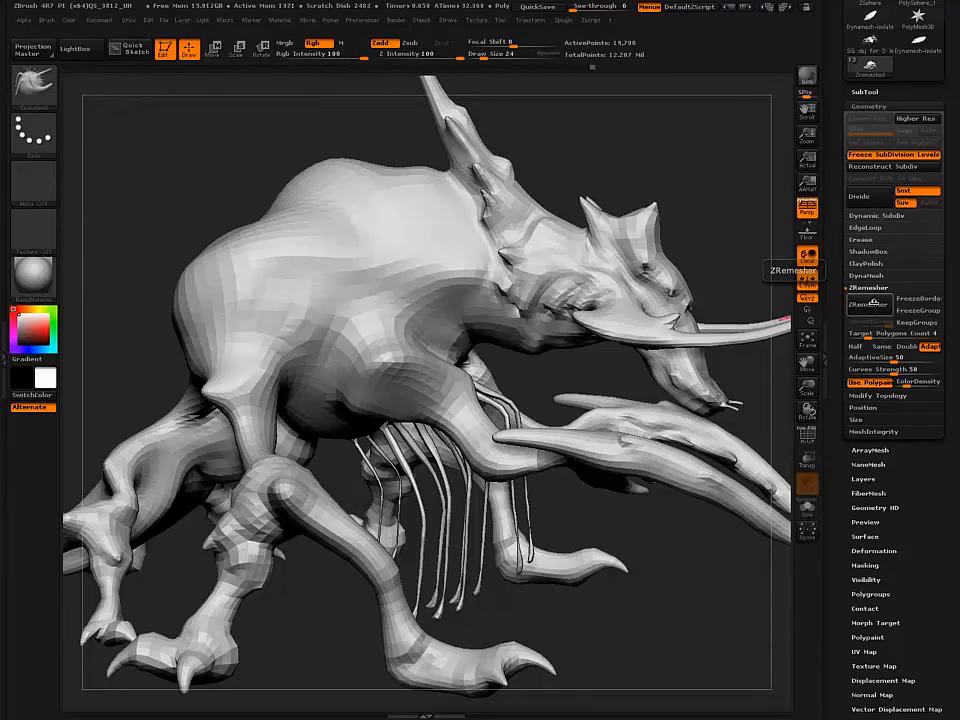
key(shift)
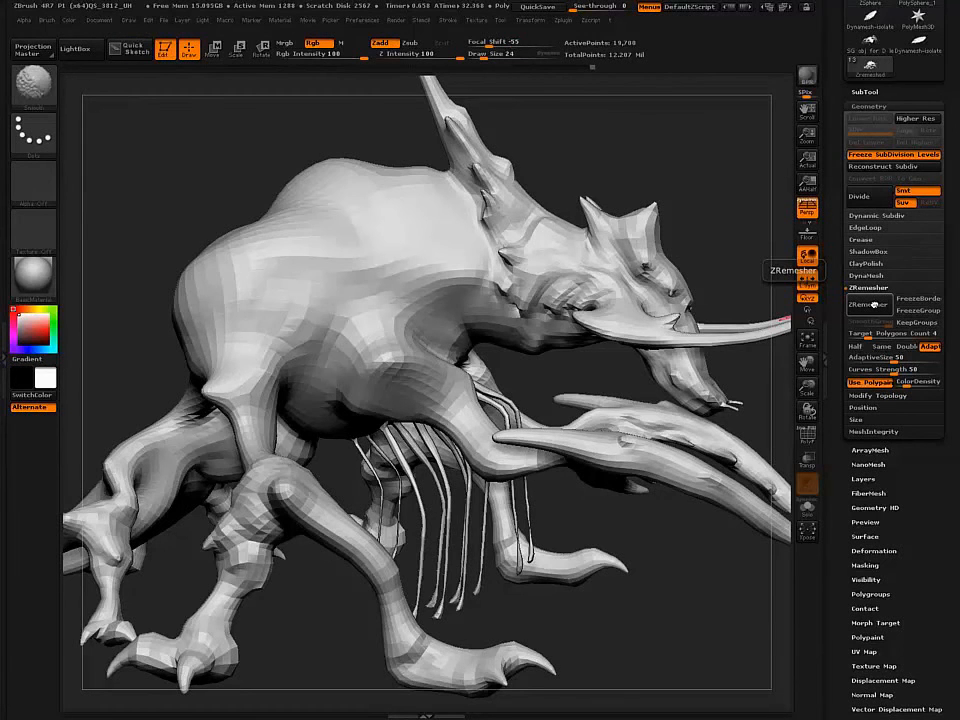
key(shift+f)
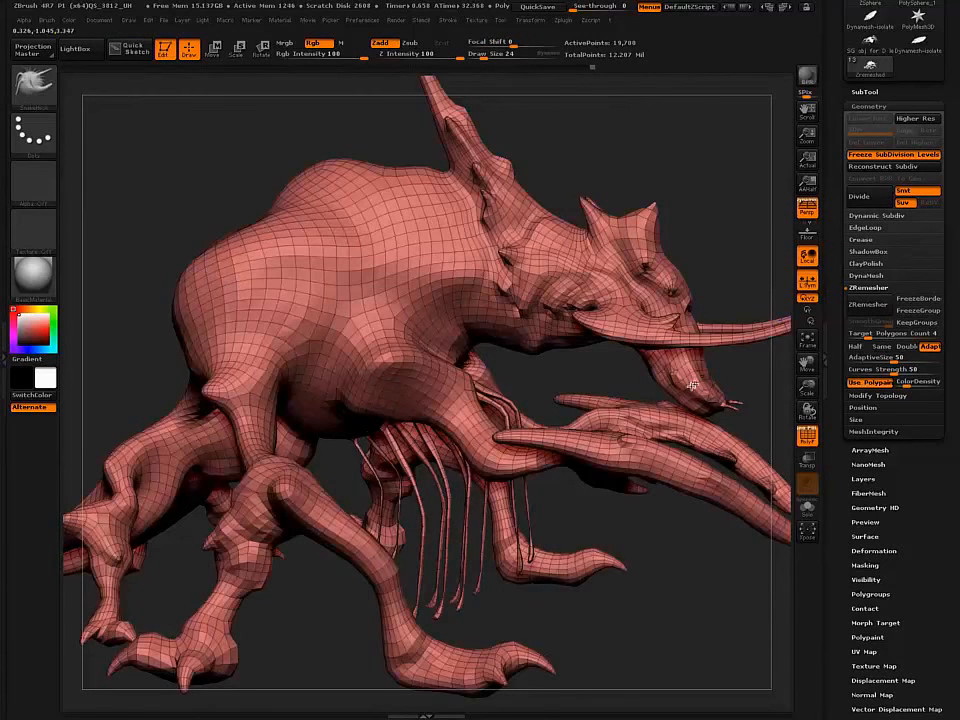
Smooth the pinched polygons at the middle of the snout between the small side spikes.
right_drag(684, 386, 553, 572)
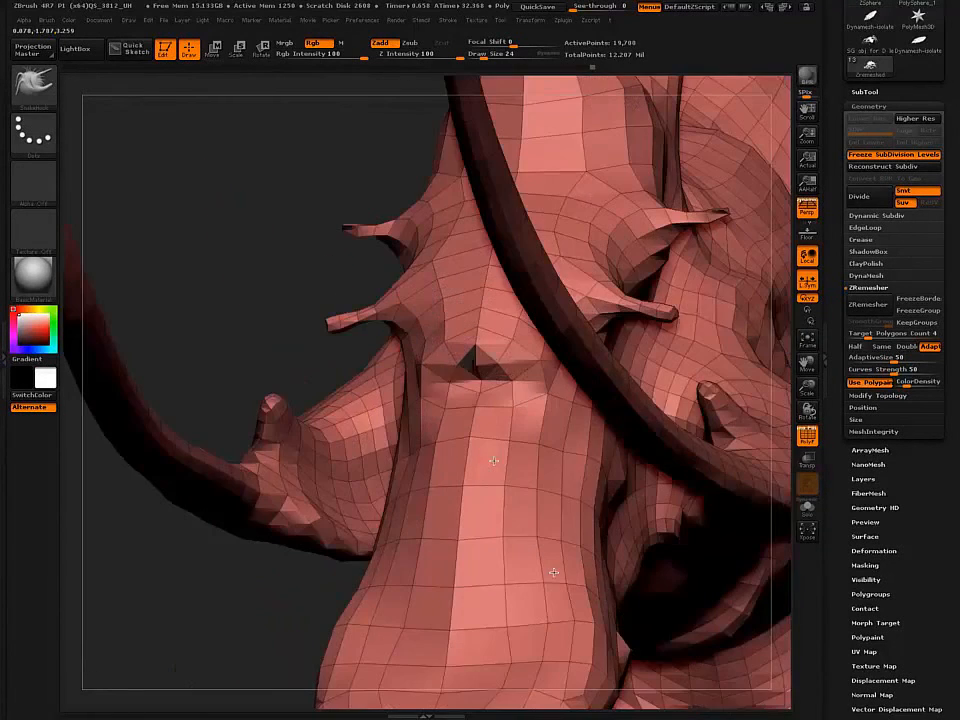
right_drag(467, 350, 472, 317)
shift+drag(480, 358, 474, 362)
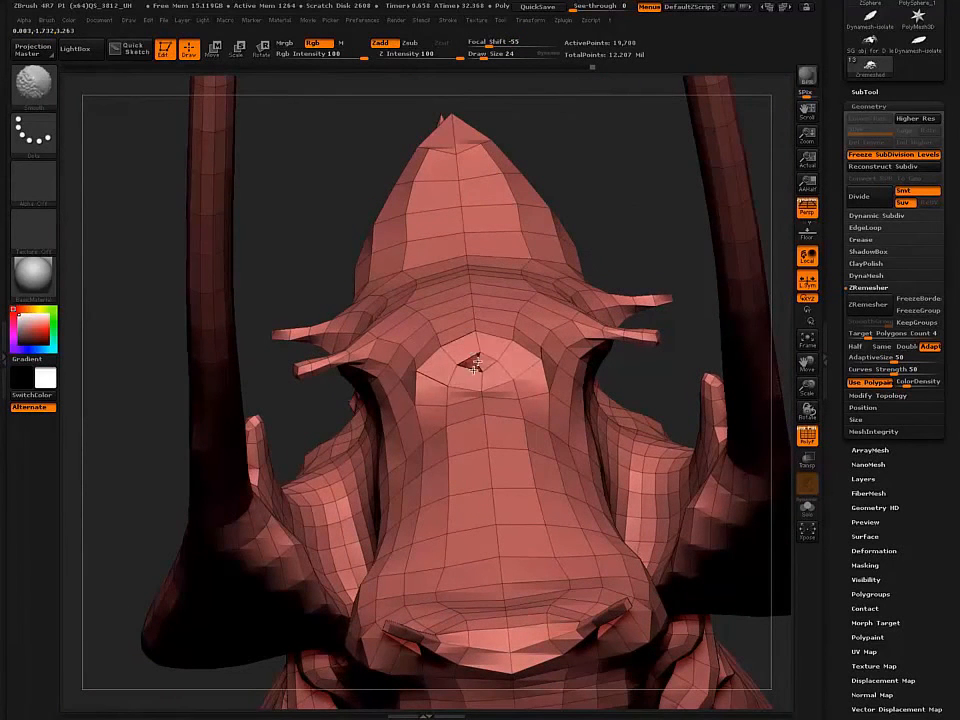
Examine the remeshed topology on the creature's underside, legs, back and head.
ctrl+right_drag(424, 339, 319, 150)
right_drag(360, 484, 358, 366)
mouse_move(370, 460)
alt+right_down()
mouse_move(371, 332)
mouse_move(392, 461)
mouse_move(392, 396)
mouse_move(321, 381)
alt+right_up()
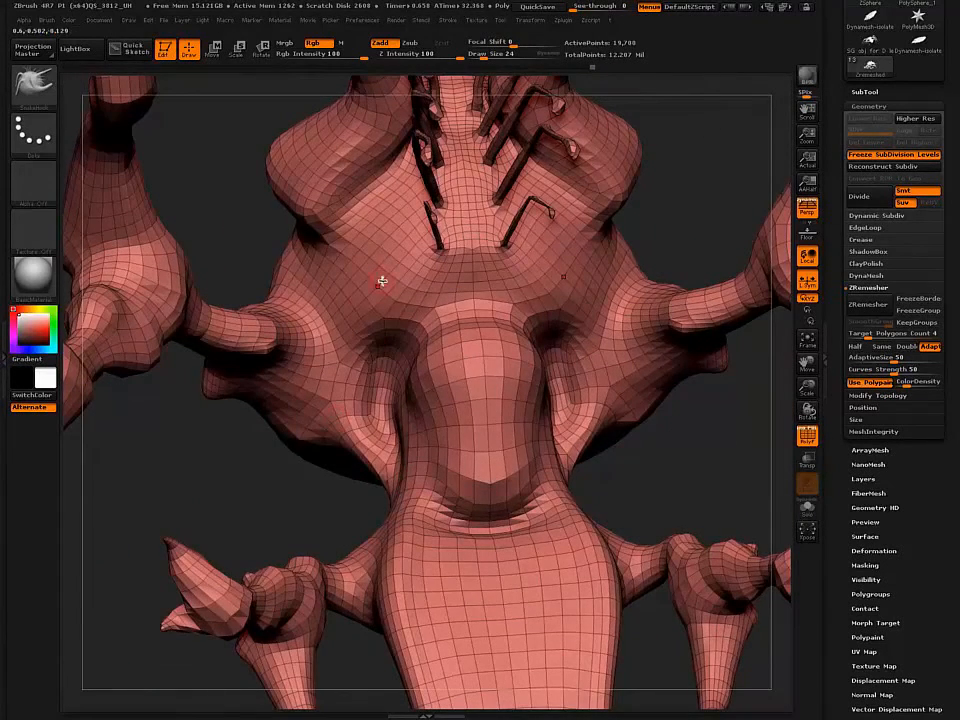
mouse_move(380, 283)
right_down()
mouse_move(416, 285)
mouse_move(235, 281)
right_up()
right_drag(182, 232, 301, 373)
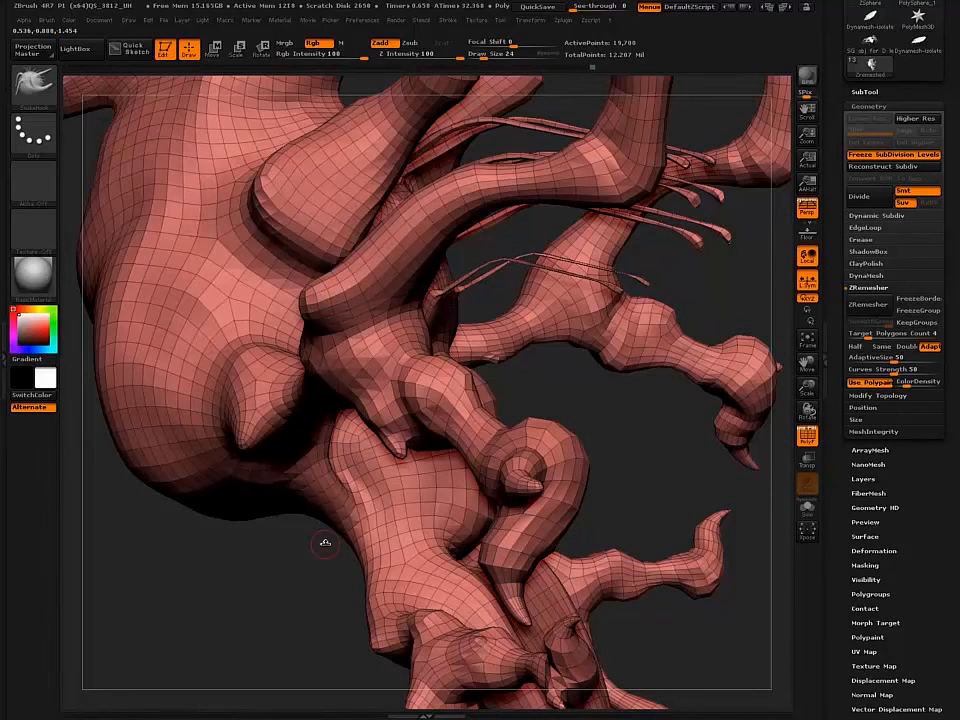
alt+right_drag(199, 173, 281, 440)
mouse_move(272, 360)
right_down()
mouse_move(261, 311)
mouse_move(313, 386)
mouse_move(246, 477)
mouse_move(381, 519)
mouse_move(315, 561)
mouse_move(336, 562)
mouse_move(215, 495)
mouse_move(300, 540)
right_up()
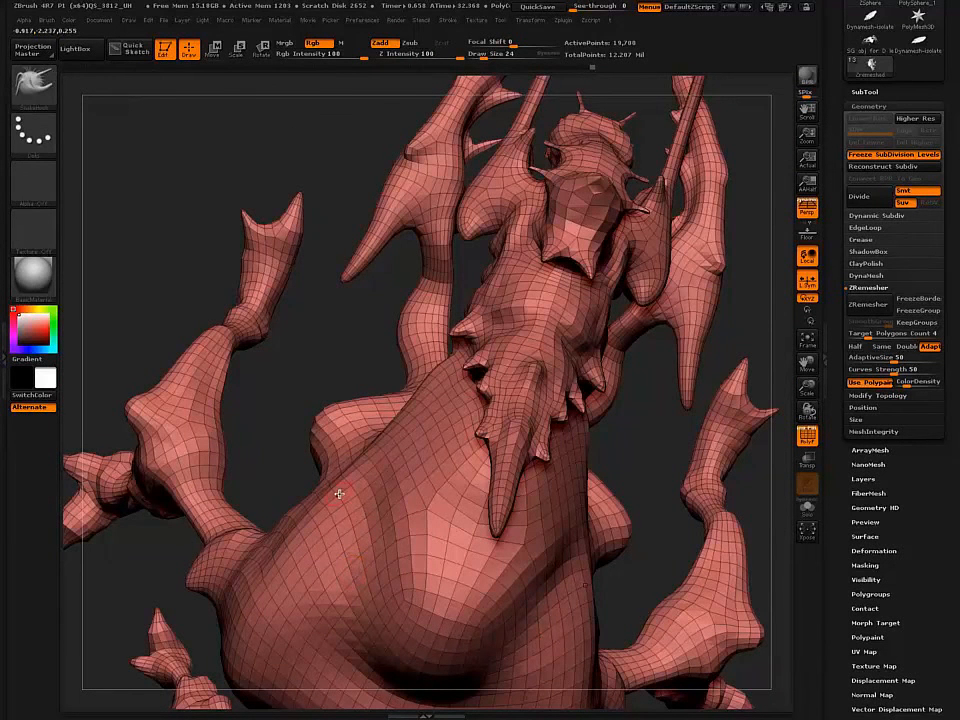
Undo the ZRemesher pass on the creature and try to turn off the Use Polypaint mesh density option.
key(ctrl+z)
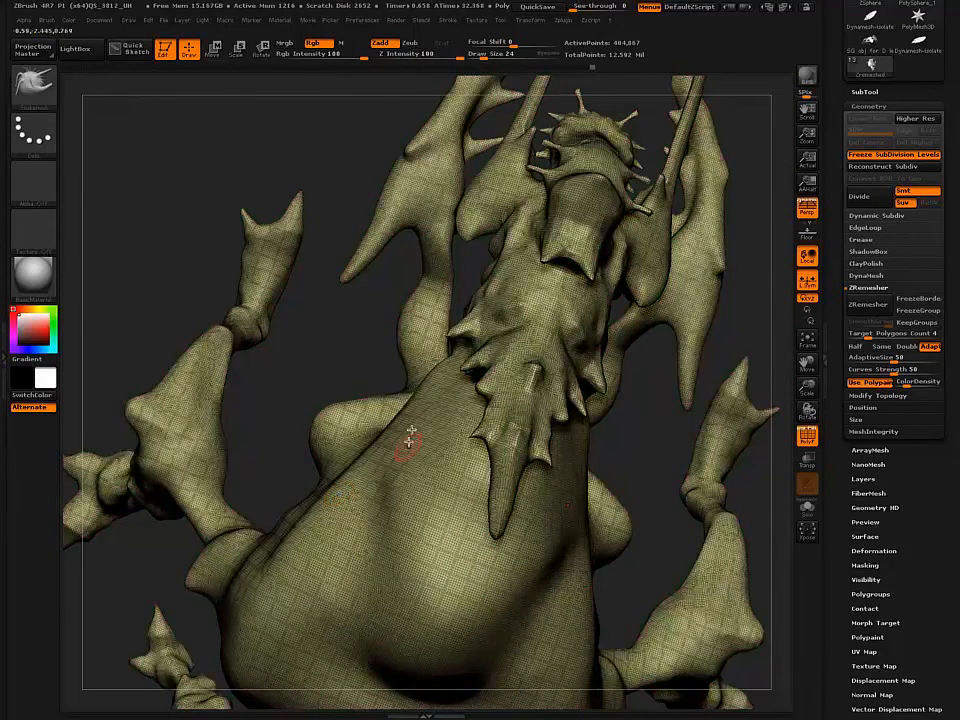
right_drag(418, 378, 420, 313)
right_drag(437, 373, 456, 388)
right_drag(406, 322, 154, 202)
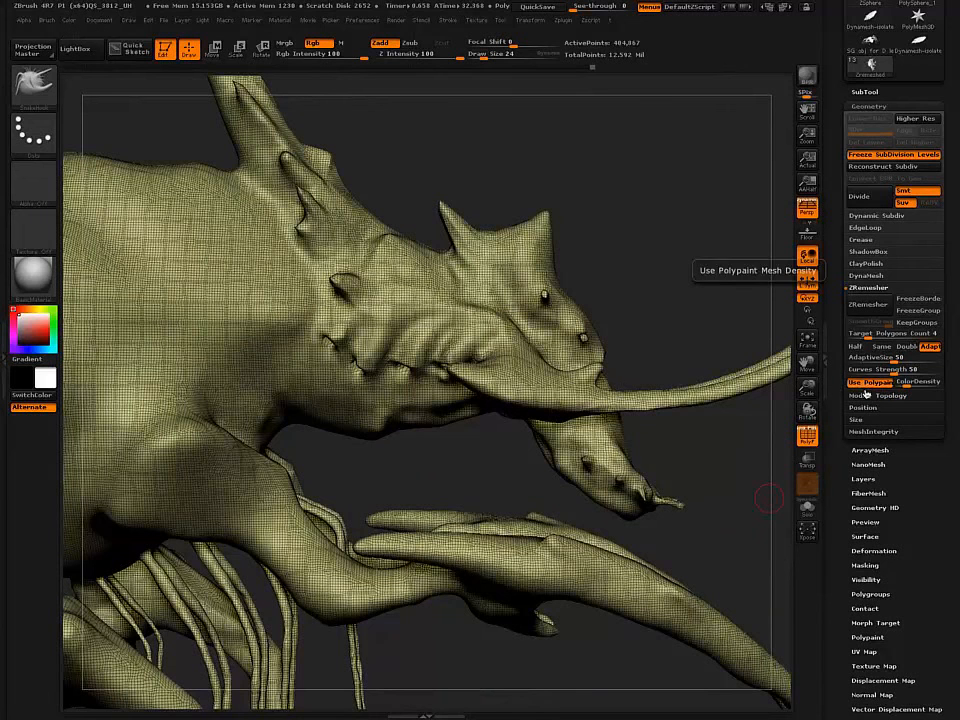
click(863, 384)
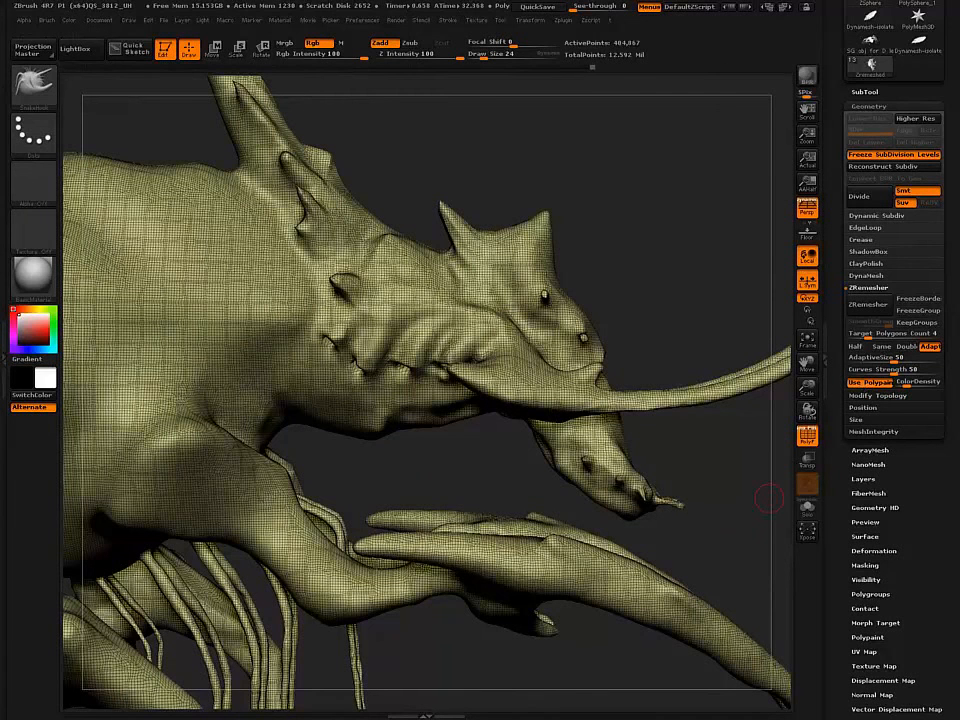